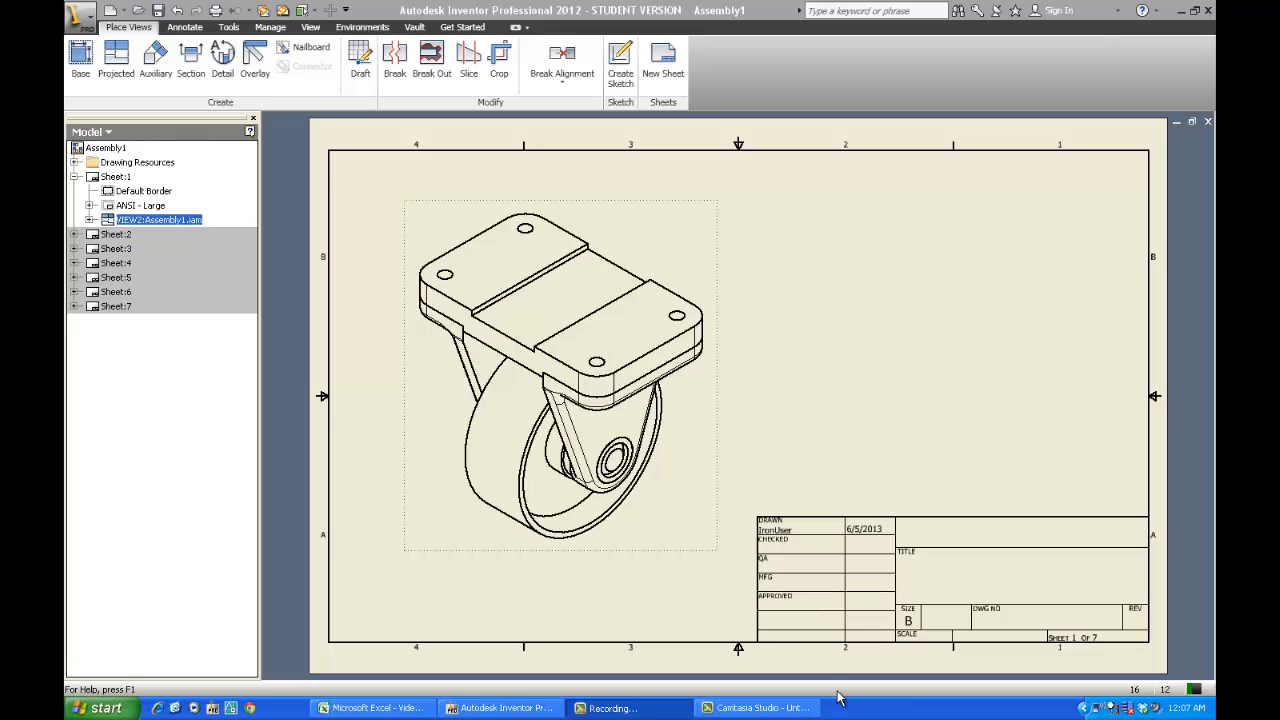
- Attach a single balloon to the top plate using the Structured BOM view, and undo it
{"action": "left_click", "coordinate": [193, 30]}
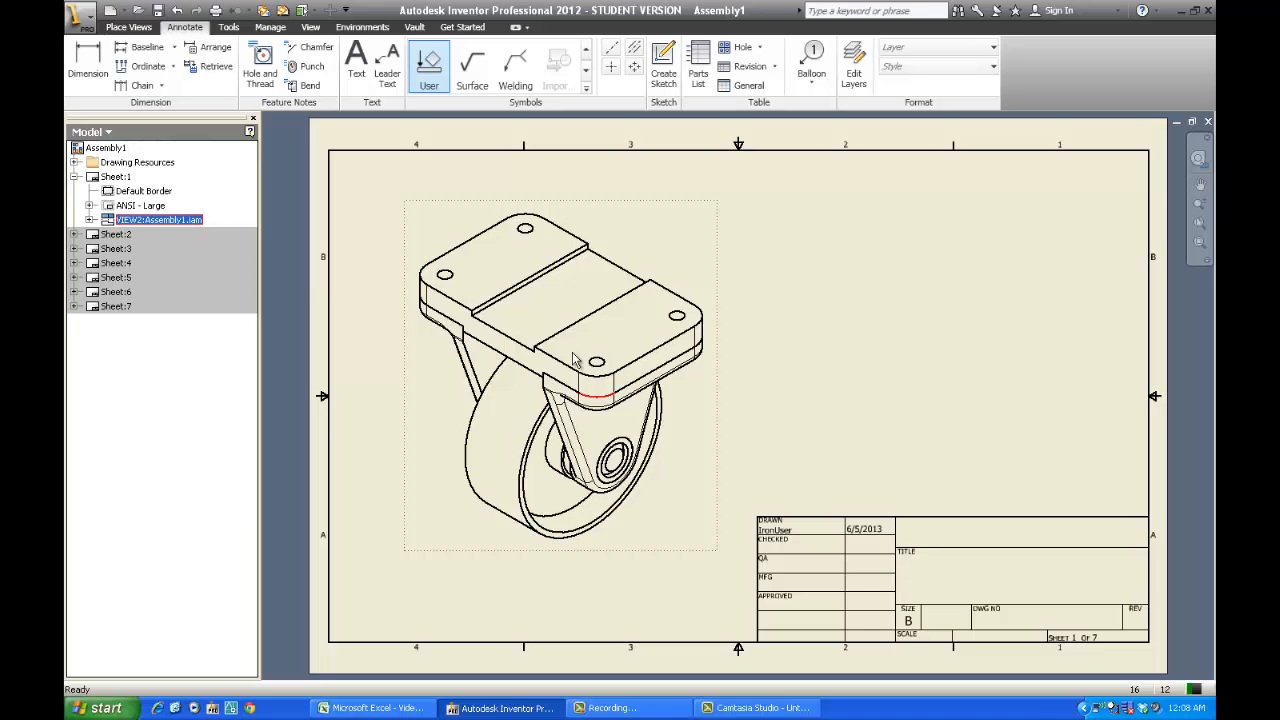
{"action": "left_click", "coordinate": [812, 88]}
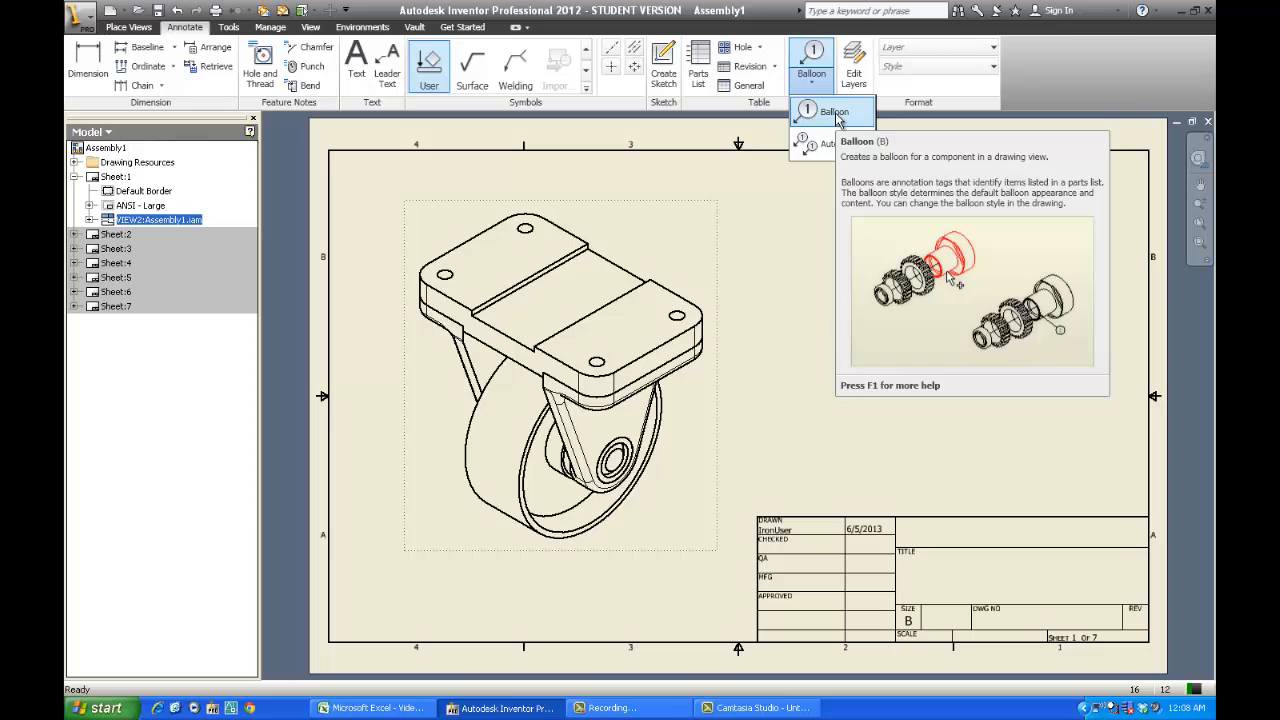
{"action": "left_click", "coordinate": [836, 113]}
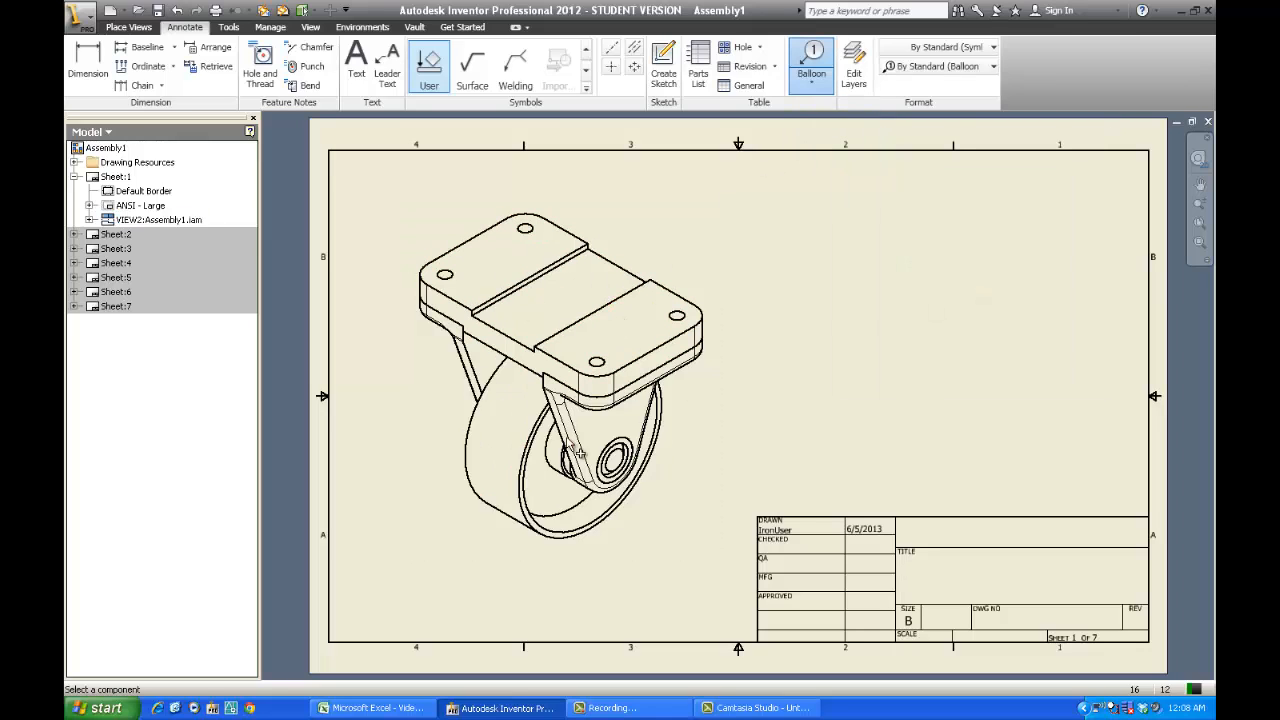
{"action": "left_click", "coordinate": [612, 308]}
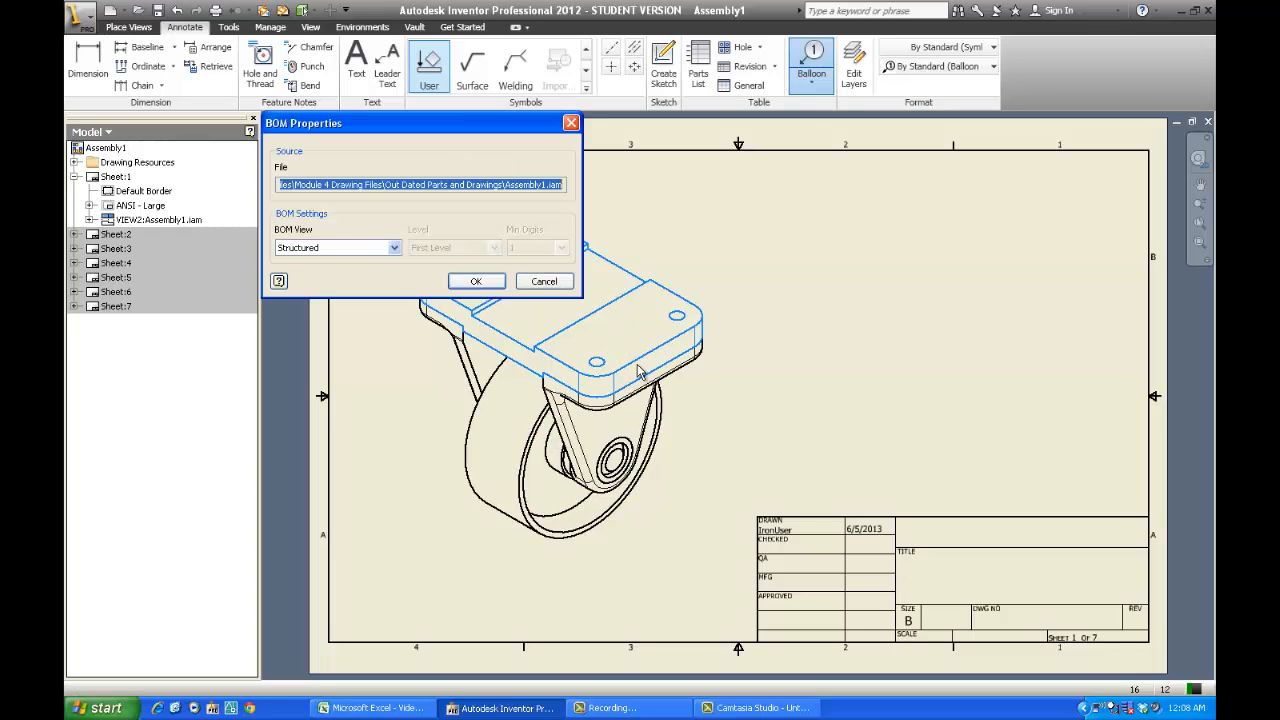
{"action": "left_click", "coordinate": [476, 281]}
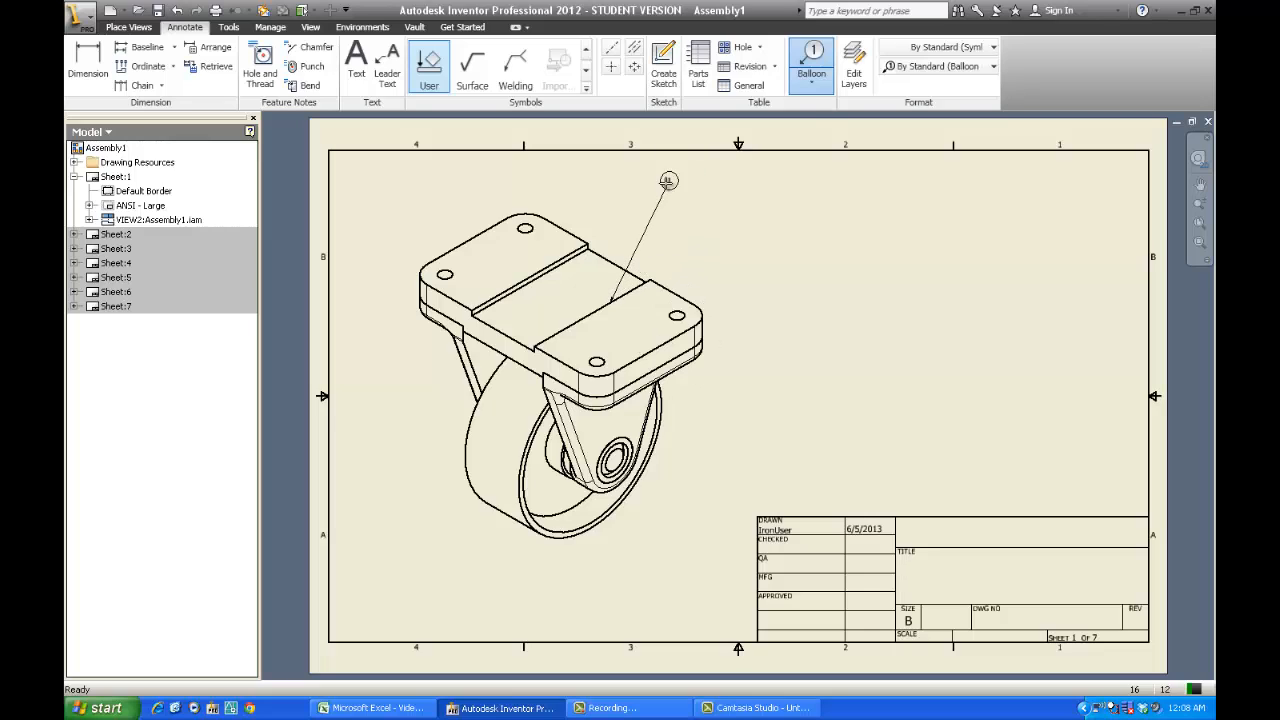
{"action": "left_click", "coordinate": [673, 192]}
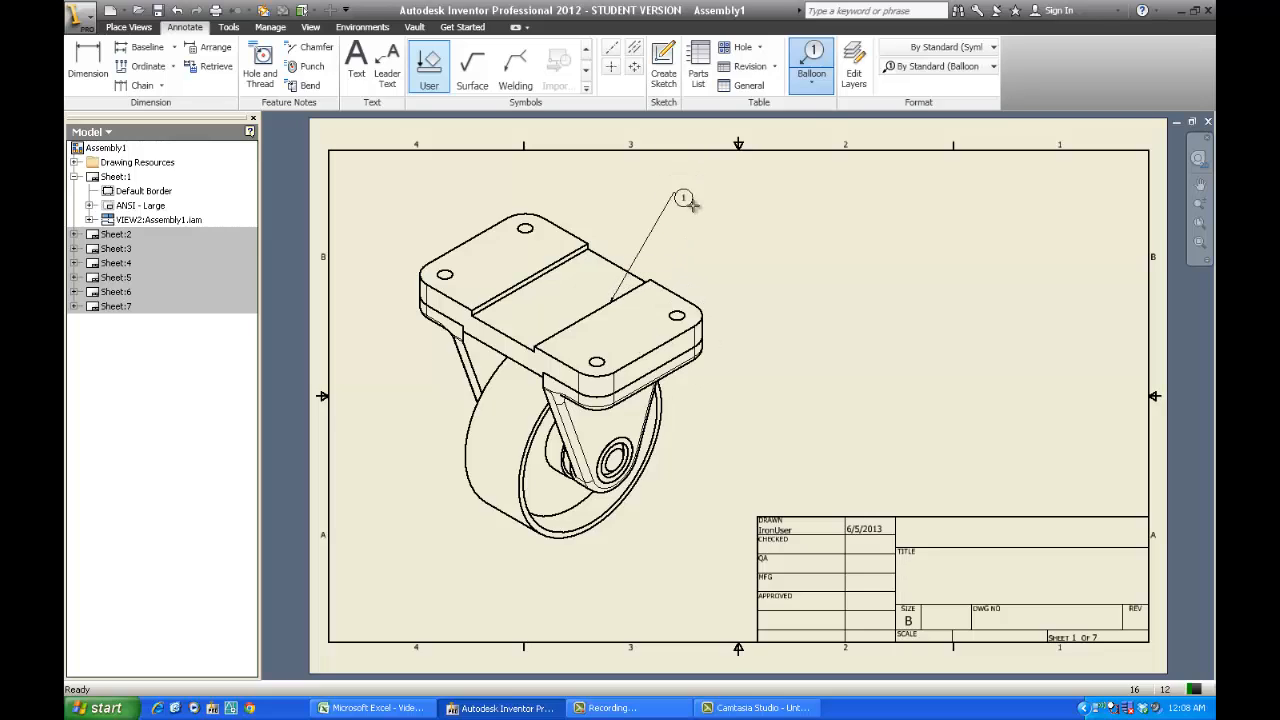
{"action": "right_click", "coordinate": [718, 201]}
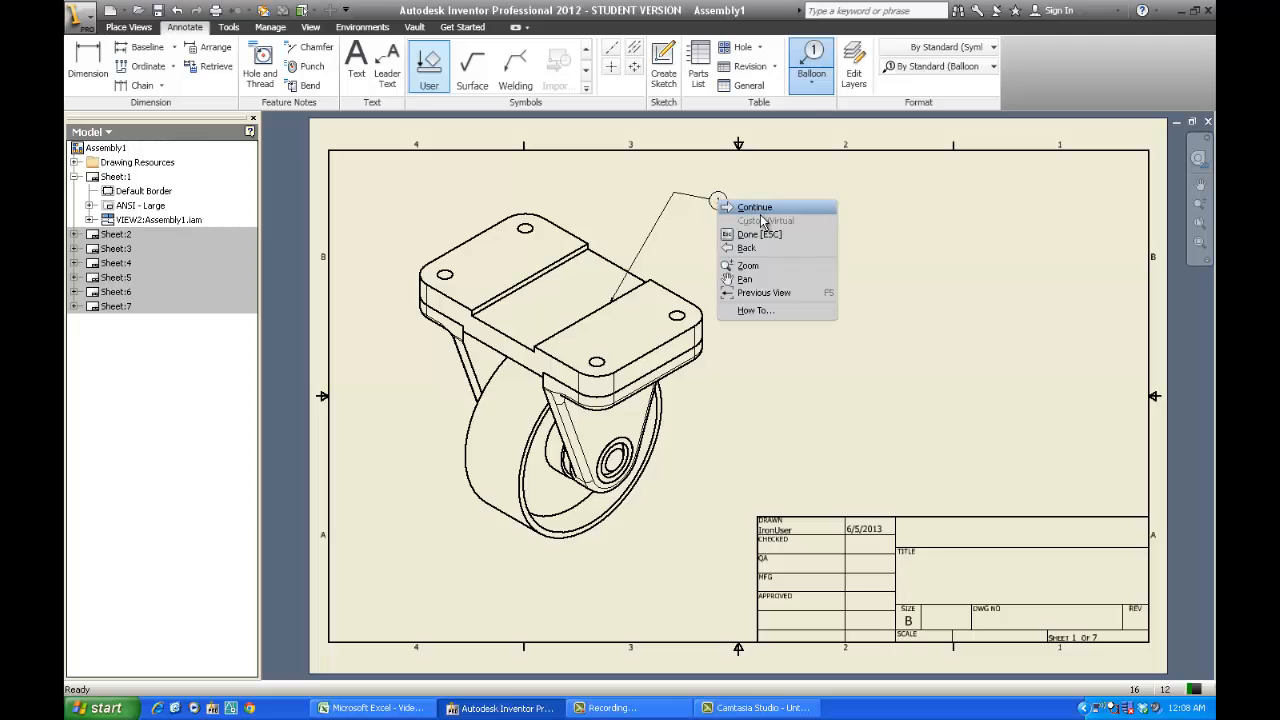
{"action": "left_click", "coordinate": [760, 210]}
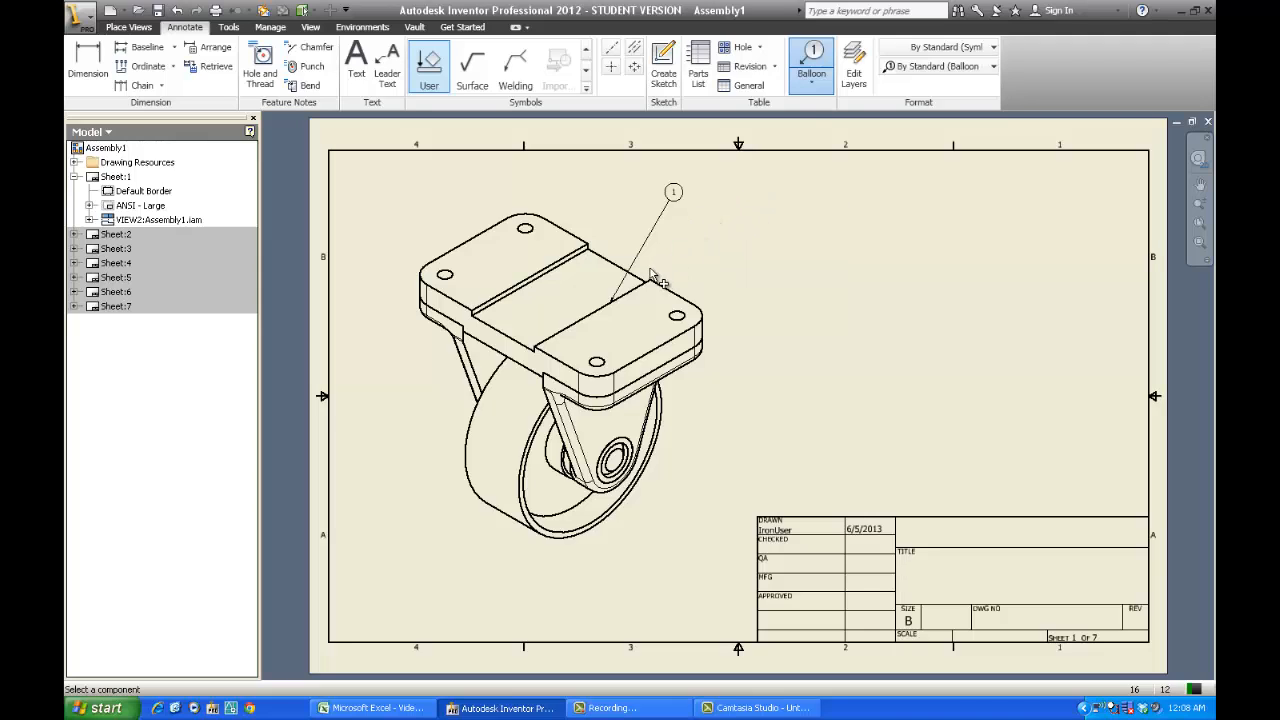
{"action": "left_click", "coordinate": [178, 12]}
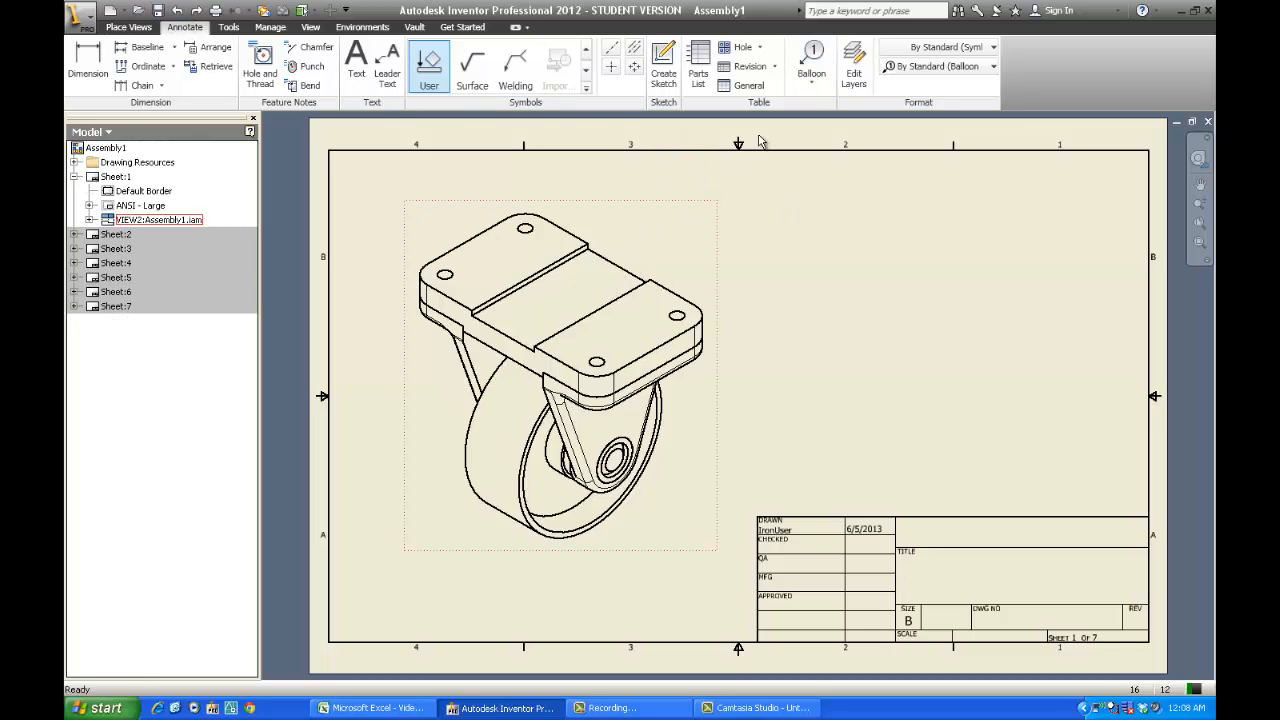
- Start Auto Balloon on the caster assembly view and select all of its components for ballooning
{"action": "left_click", "coordinate": [811, 80]}
{"action": "left_click", "coordinate": [832, 150]}
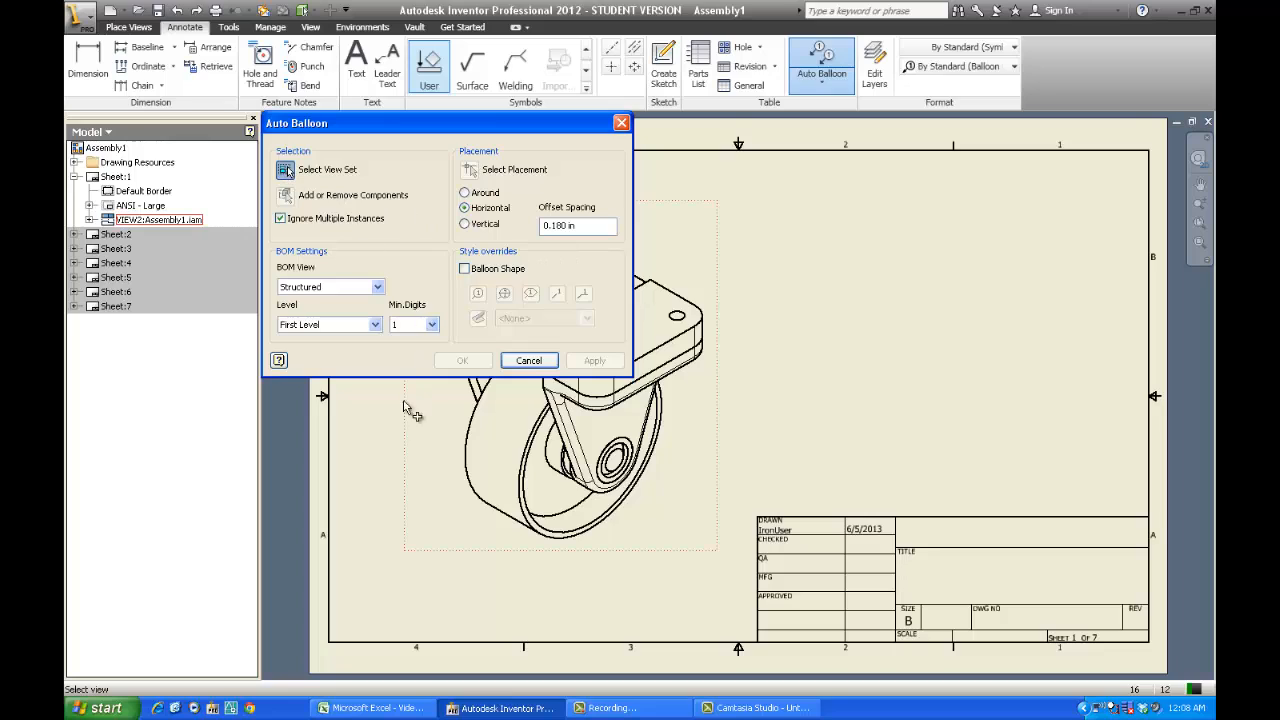
{"action": "left_click", "coordinate": [404, 443]}
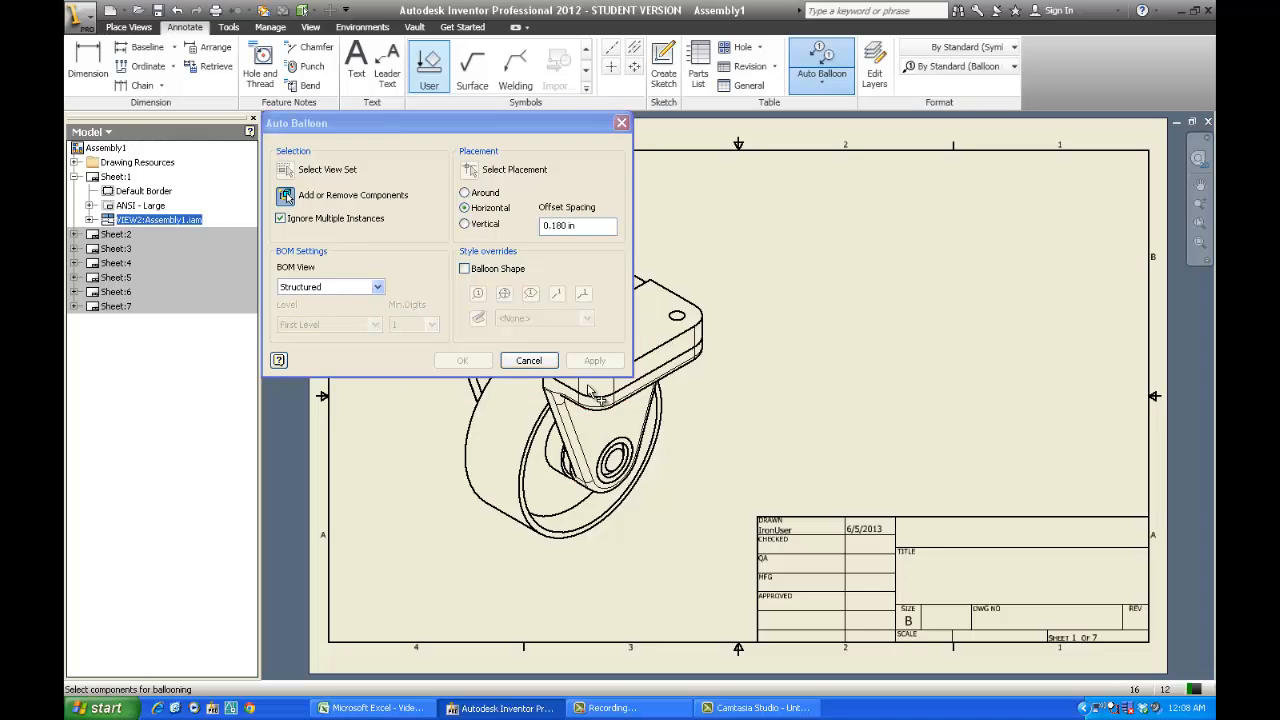
{"action": "left_click", "coordinate": [665, 350]}
{"action": "left_click", "coordinate": [660, 384]}
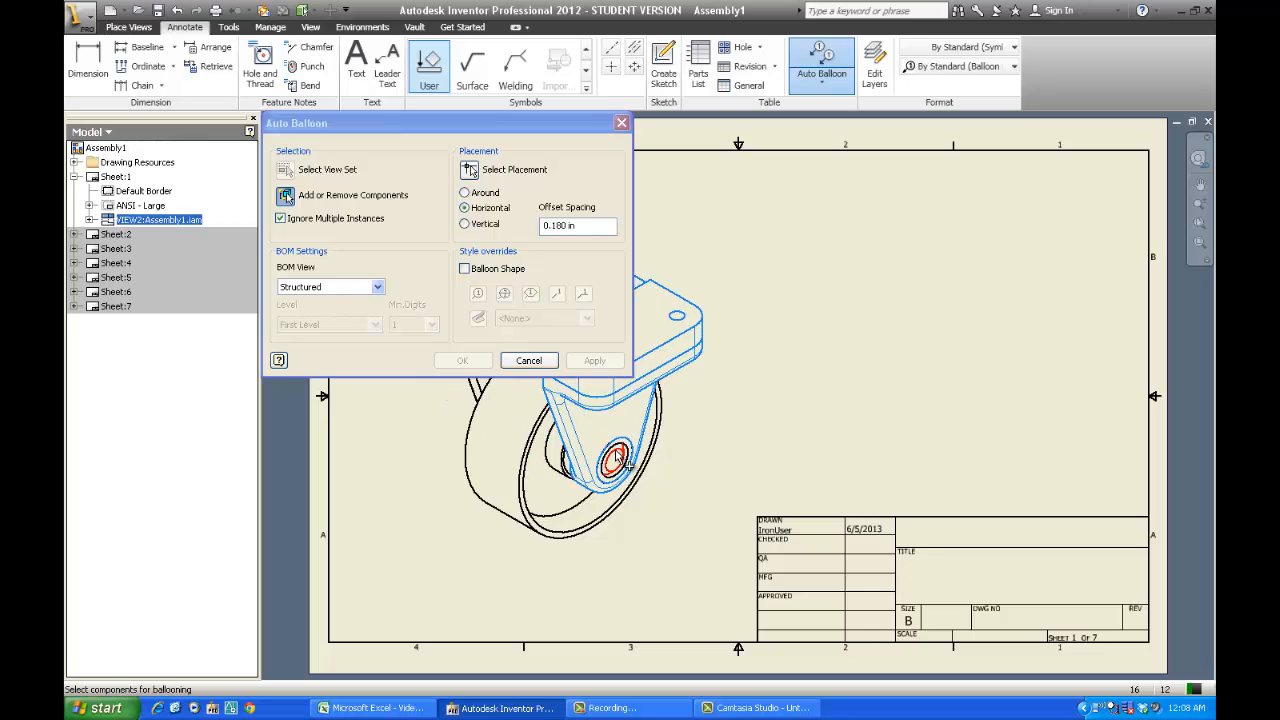
{"action": "left_click", "coordinate": [620, 455]}
{"action": "left_click", "coordinate": [620, 455]}
{"action": "left_click", "coordinate": [550, 440]}
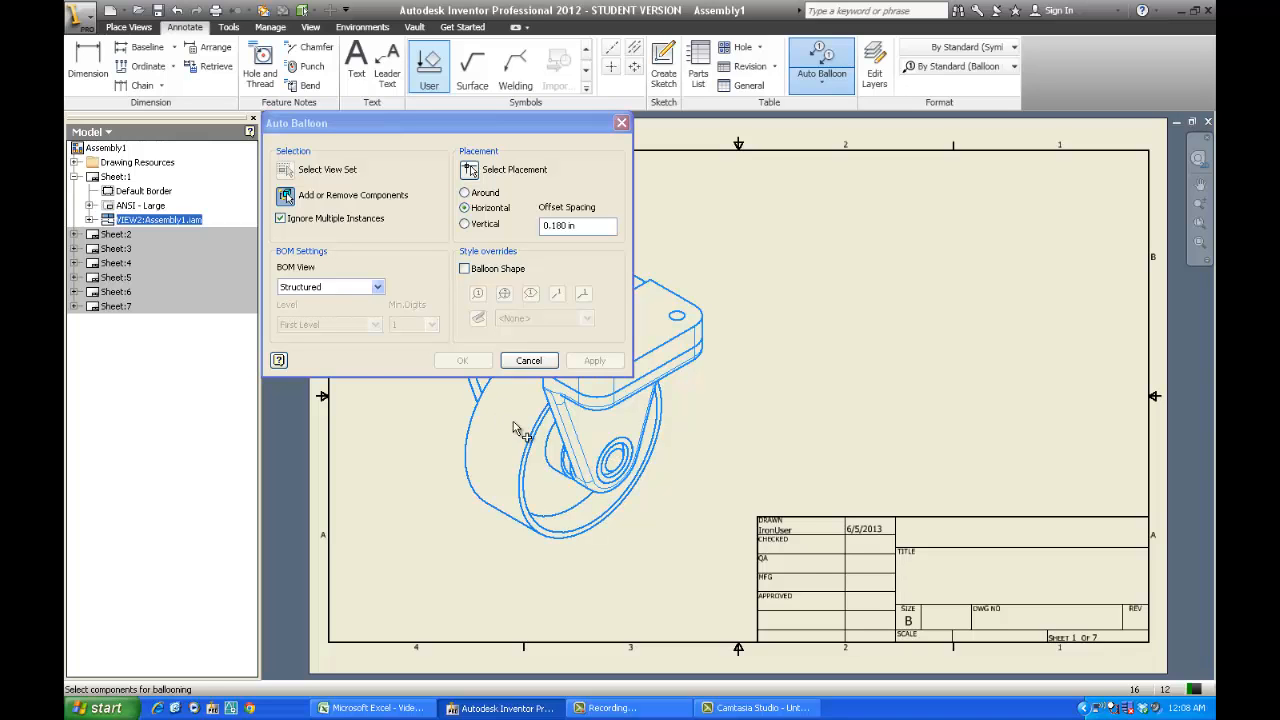
- Create the automatic balloons with the Around placement, spread out around the caster view
{"action": "scroll", "coordinate": [512, 428], "scroll_direction": "down", "scroll_amount": 2}
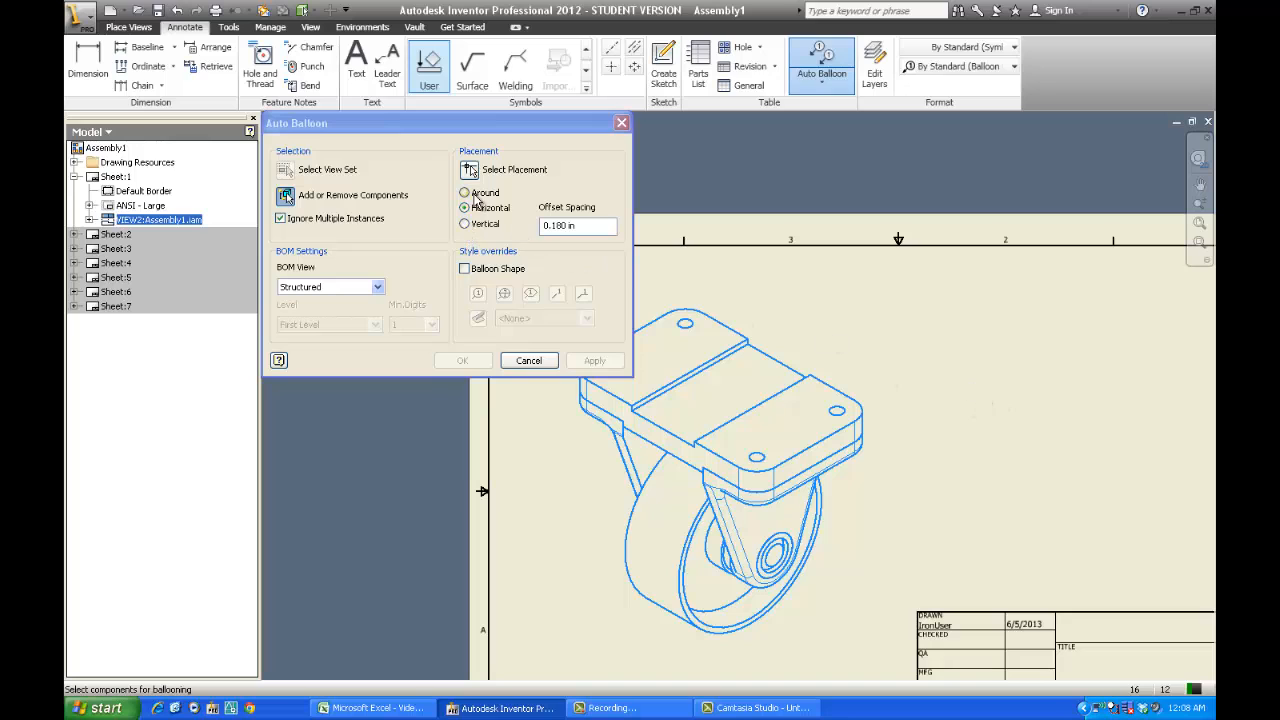
{"action": "left_click", "coordinate": [470, 172]}
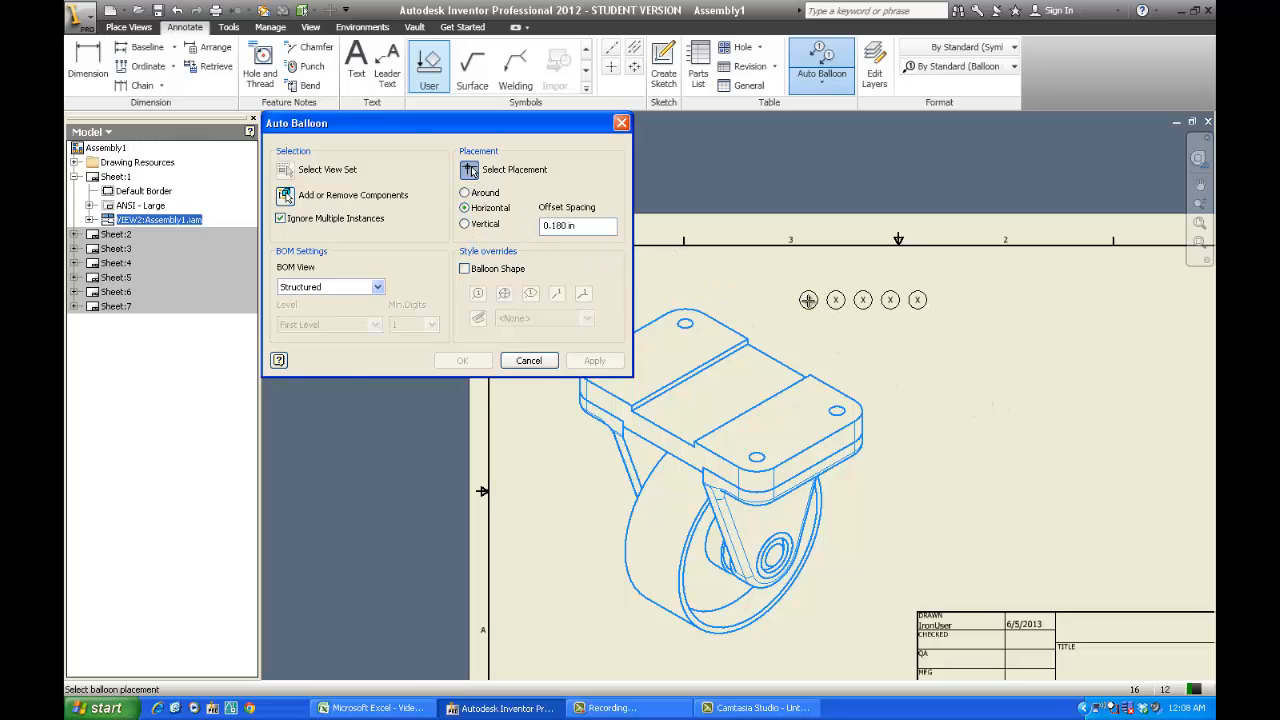
{"action": "left_click", "coordinate": [464, 223]}
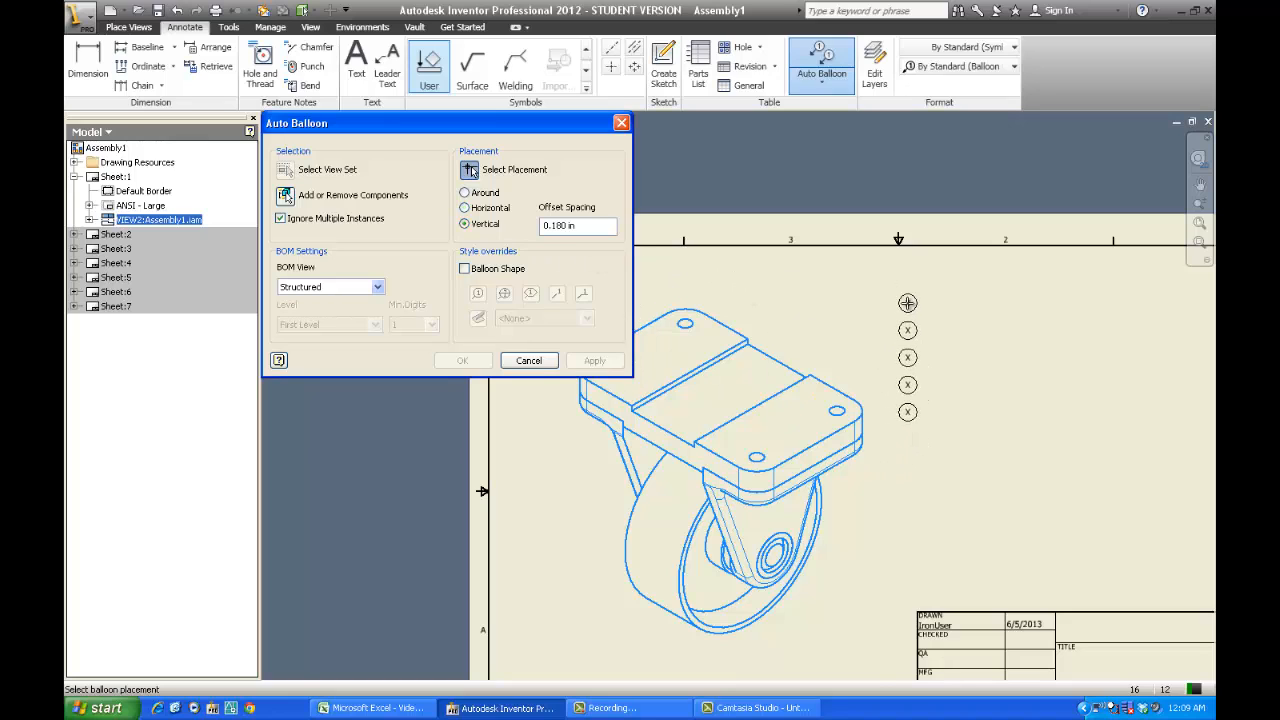
{"action": "left_click", "coordinate": [464, 192]}
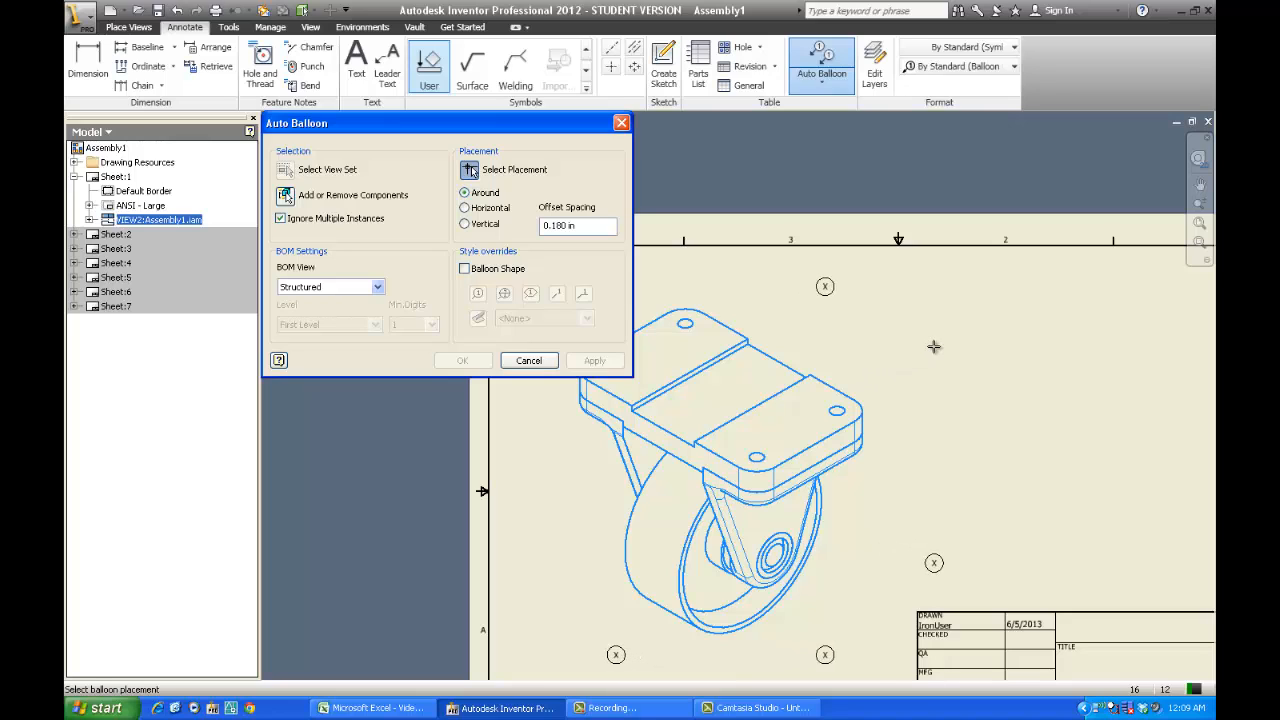
{"action": "left_click", "coordinate": [934, 346]}
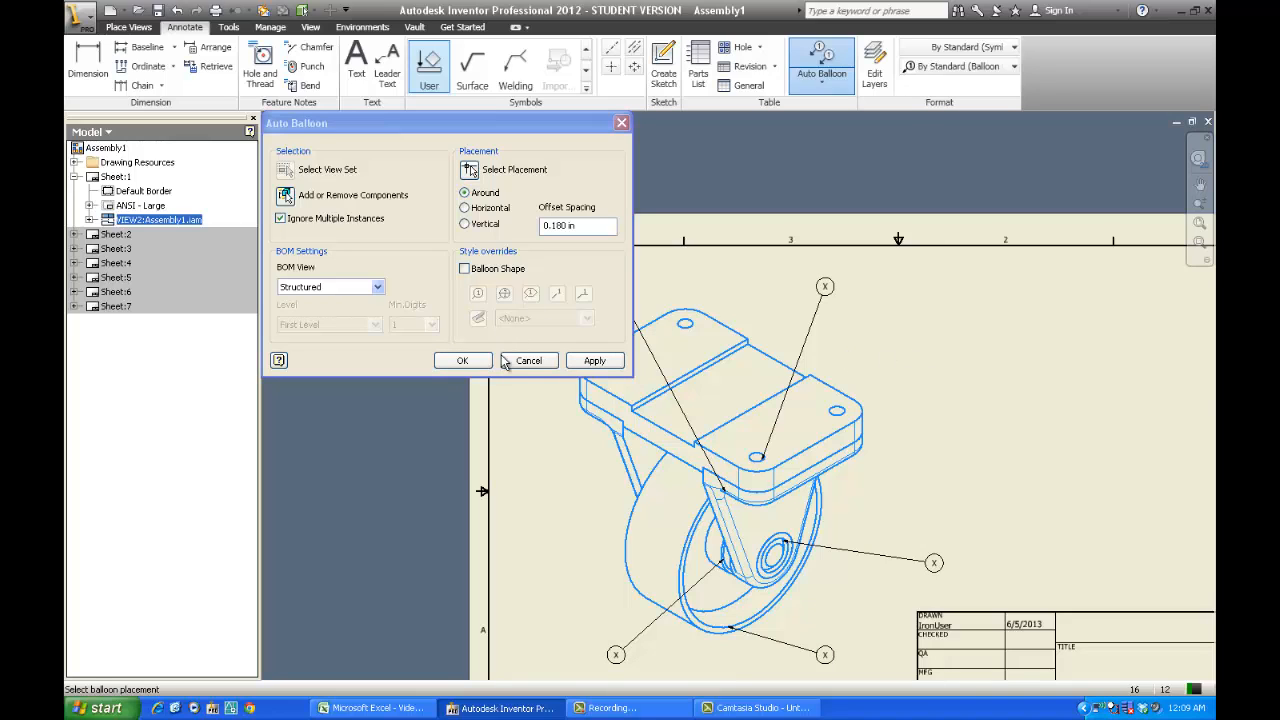
{"action": "left_click", "coordinate": [596, 362]}
{"action": "left_click", "coordinate": [421, 293]}
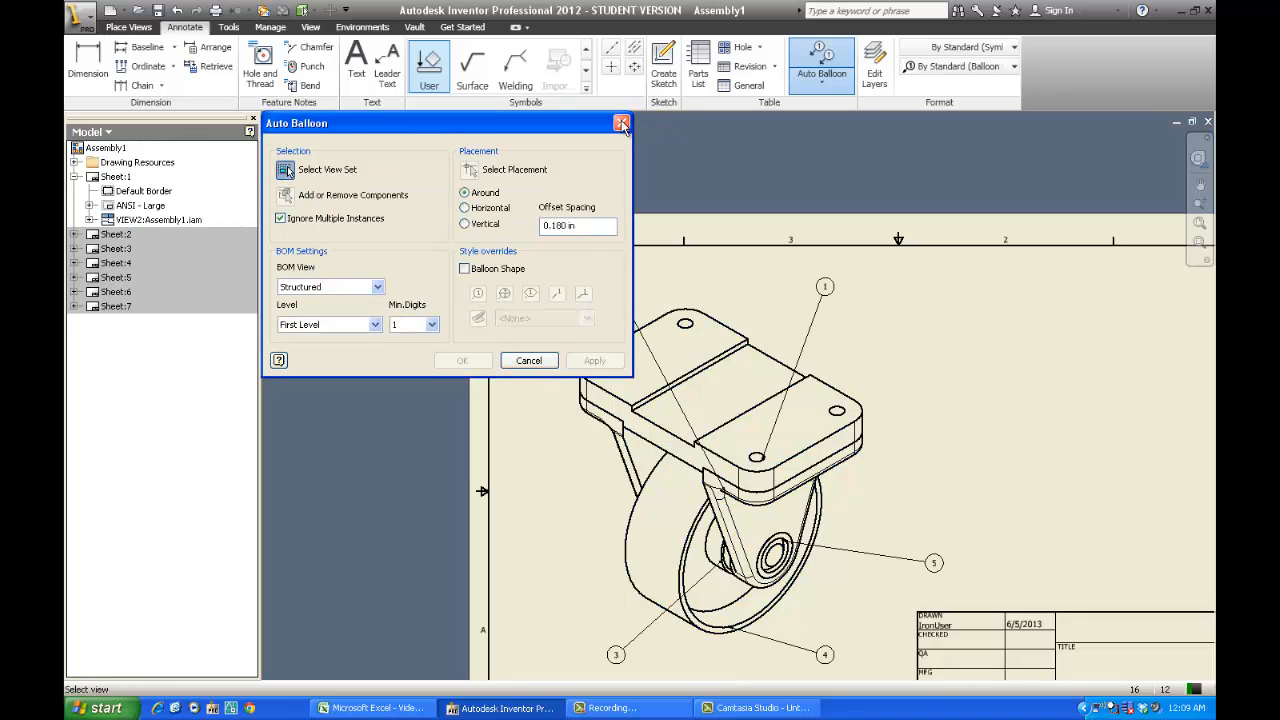
{"action": "left_click", "coordinate": [529, 361]}
- Move balloon 2 beside the wheel and attach its leader to the face of the front wheel support
{"action": "middle_click_drag", "start_coordinate": [686, 280], "coordinate": [575, 142]}
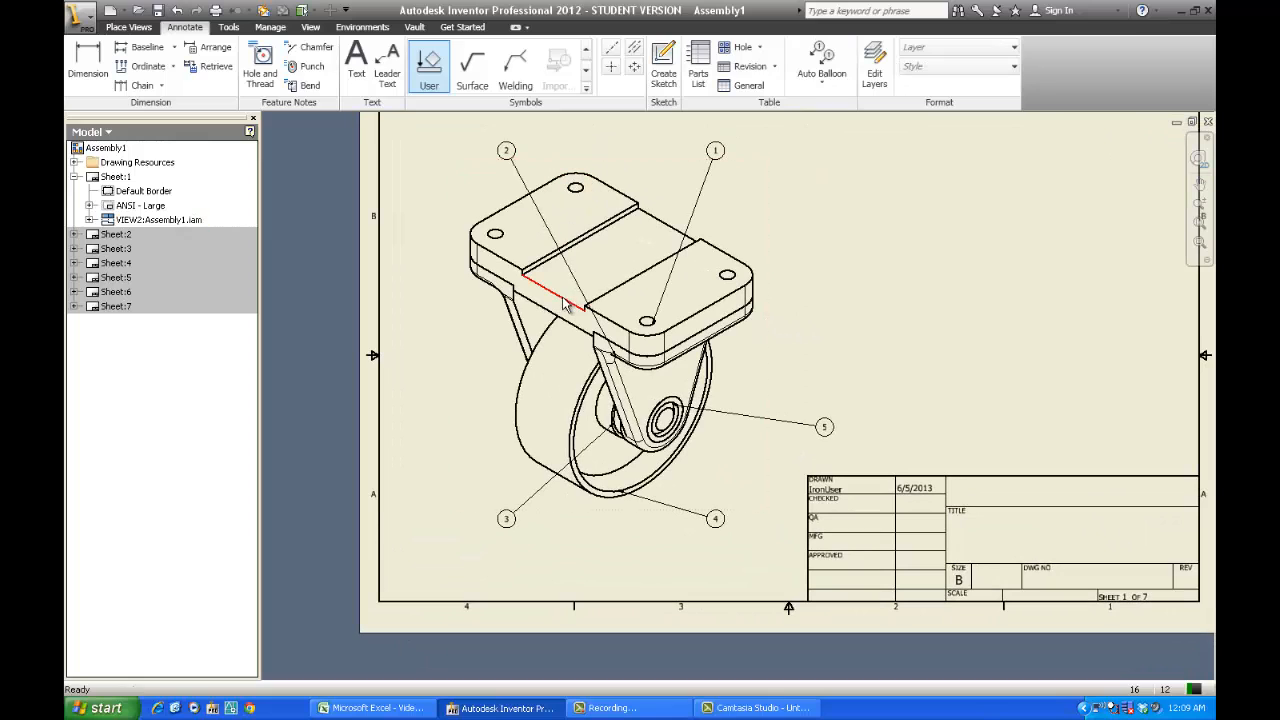
{"action": "left_click_drag", "start_coordinate": [509, 166], "coordinate": [450, 407]}
{"action": "left_click_drag", "start_coordinate": [613, 358], "coordinate": [643, 384]}
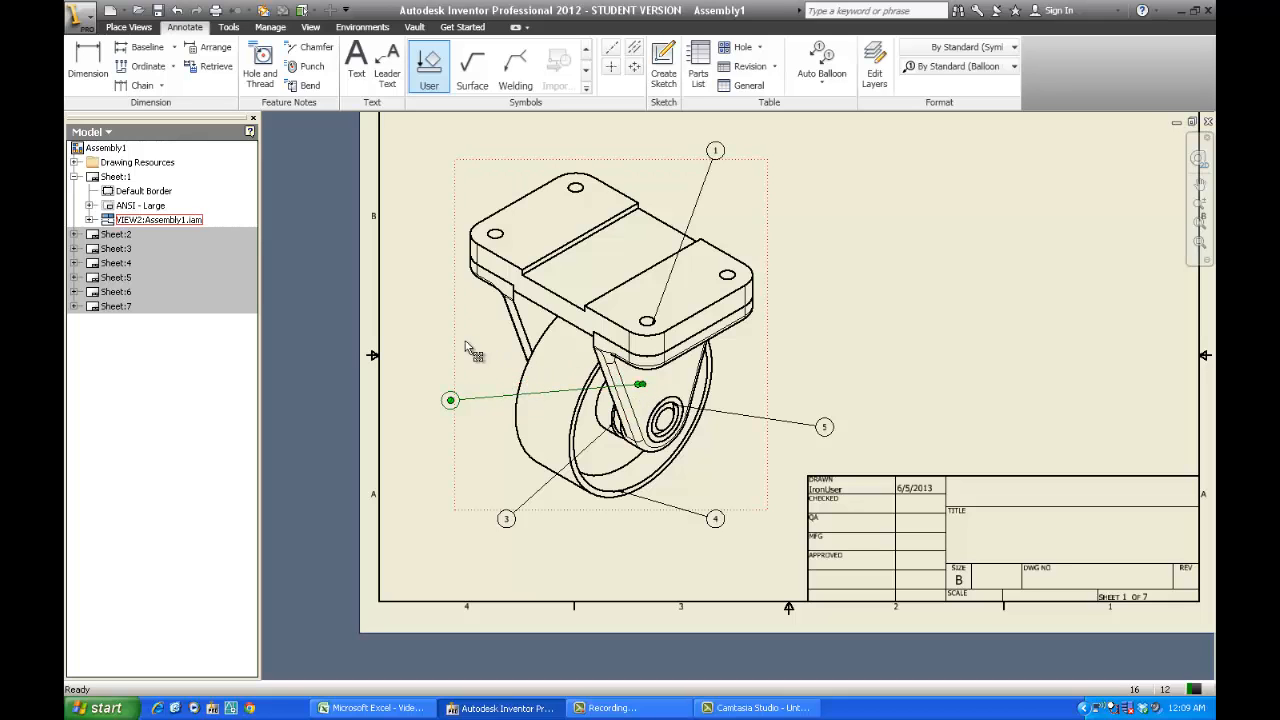
- Reattach the leader of balloon 4 to the wheel's inner surface and the leader of balloon 1 to the top plate's face
{"action": "scroll", "coordinate": [600, 369], "scroll_direction": "up", "scroll_amount": 5}
{"action": "scroll", "coordinate": [648, 383], "scroll_direction": "down", "scroll_amount": 4}
{"action": "scroll", "coordinate": [508, 335], "scroll_direction": "down", "scroll_amount": 2}
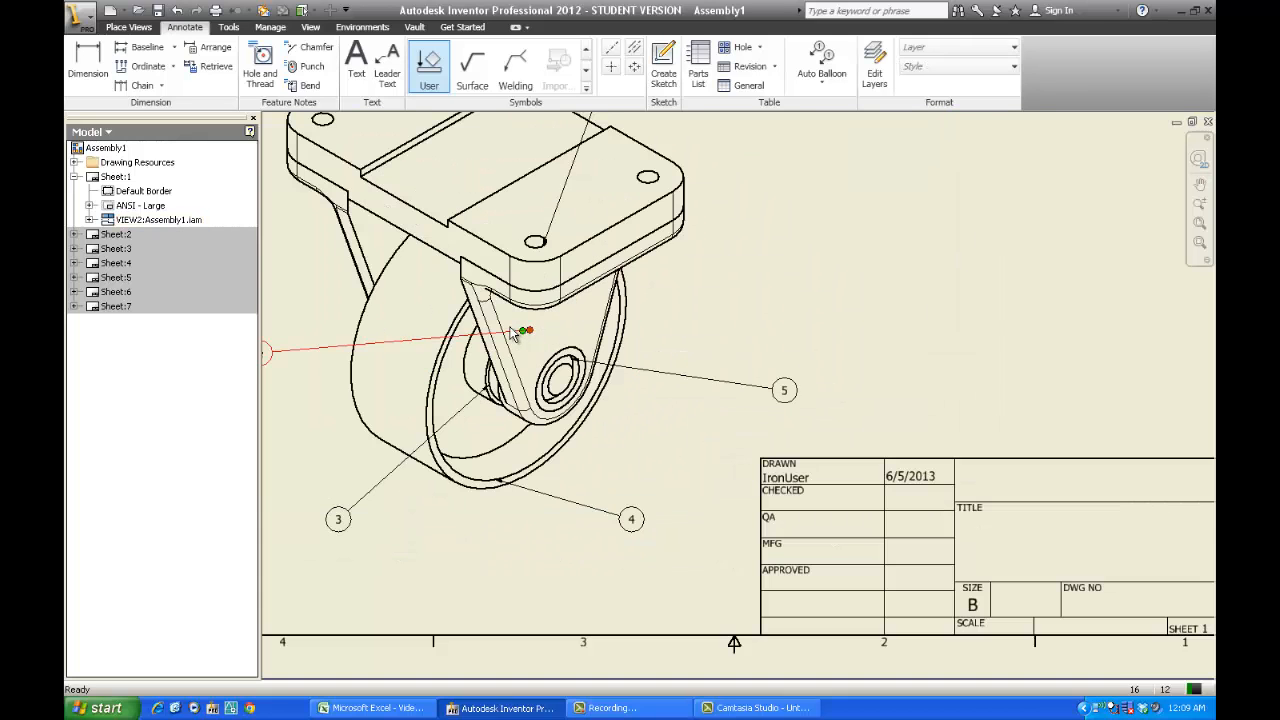
{"action": "middle_click_drag", "start_coordinate": [562, 337], "coordinate": [635, 340]}
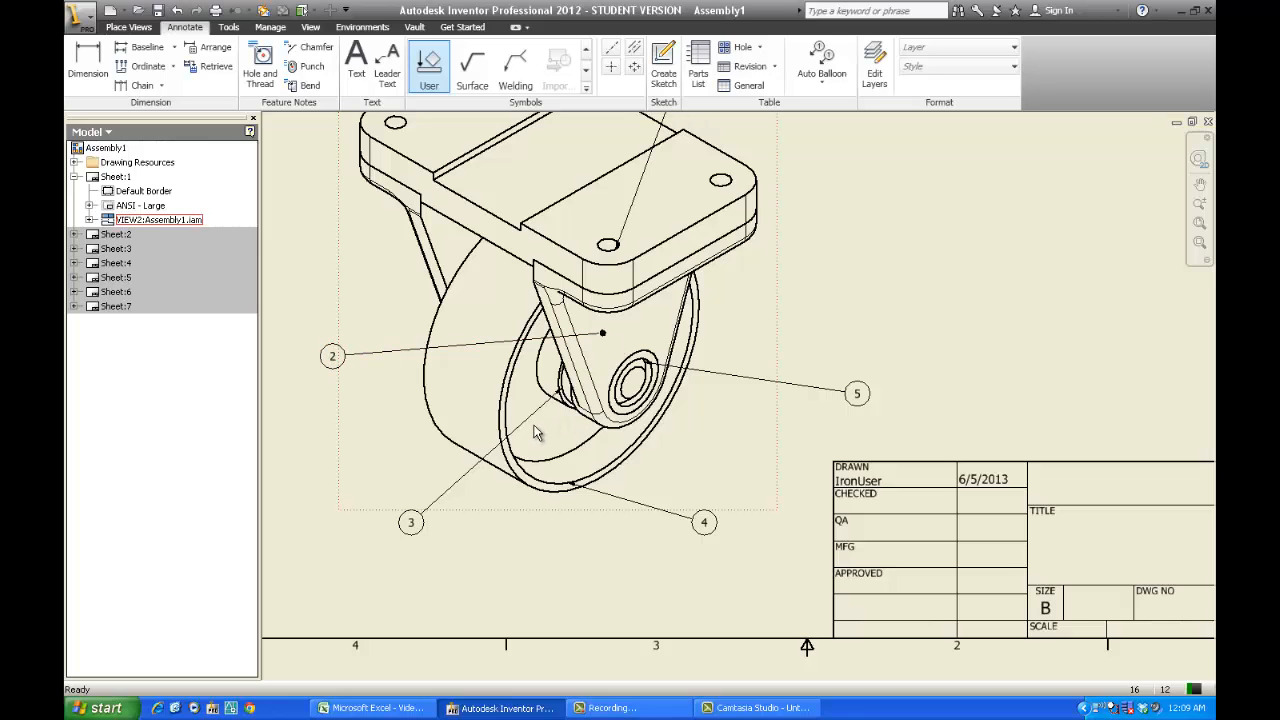
{"action": "left_click_drag", "start_coordinate": [572, 484], "coordinate": [543, 428]}
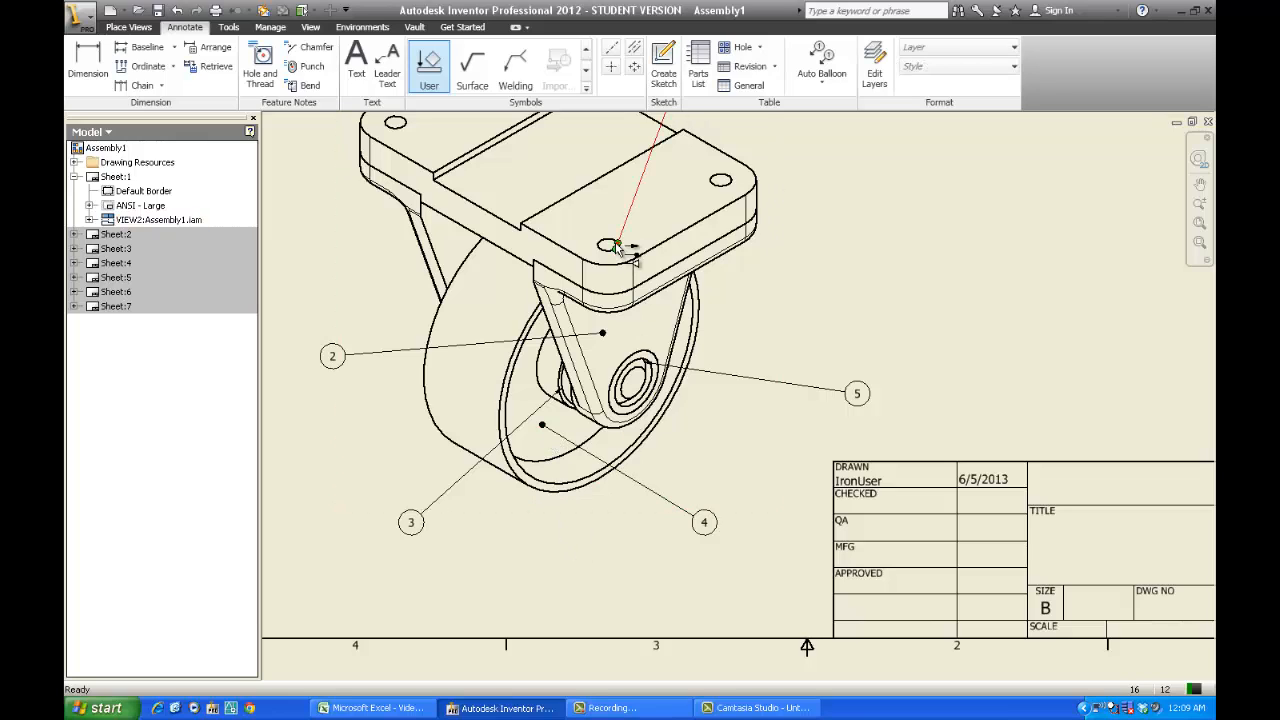
{"action": "left_click_drag", "start_coordinate": [614, 252], "coordinate": [634, 200]}
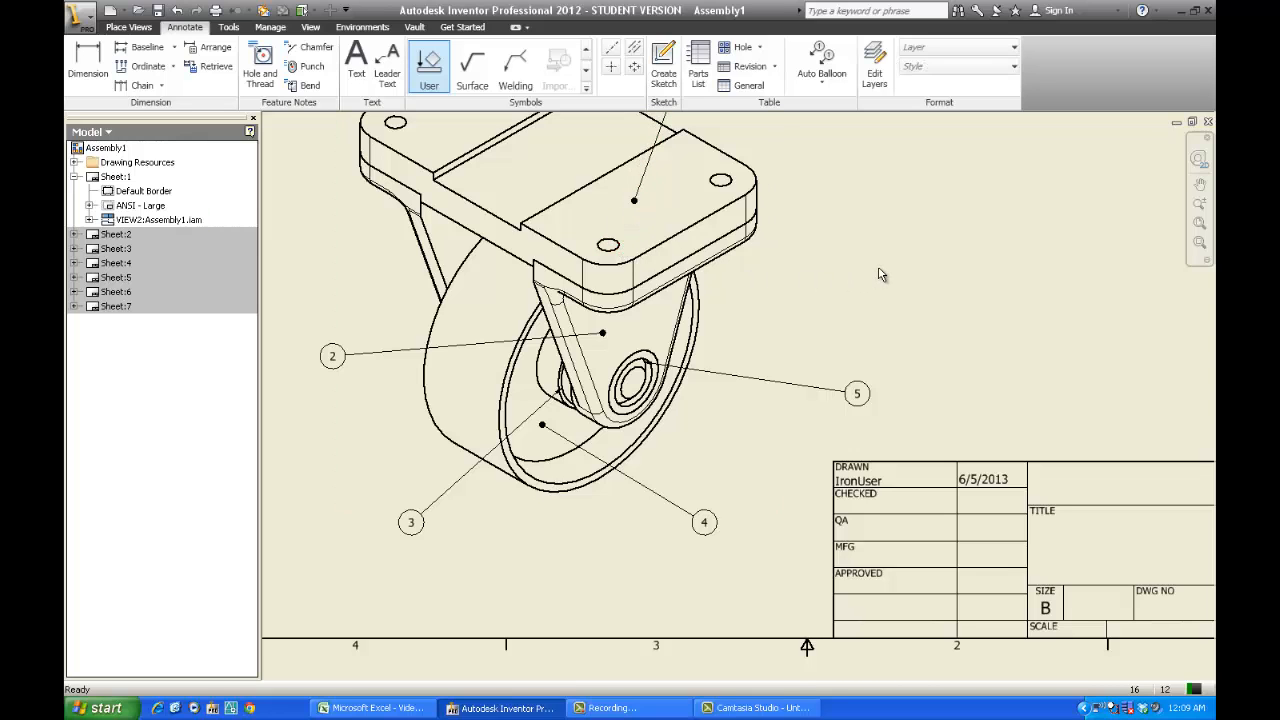
- Insert a parts list for the caster assembly view in the upper-right corner of the drawing sheet
{"action": "scroll", "coordinate": [754, 285], "scroll_direction": "down", "scroll_amount": 3}
{"action": "scroll", "coordinate": [739, 297], "scroll_direction": "up", "scroll_amount": 5}
{"action": "middle_click_drag", "start_coordinate": [739, 297], "coordinate": [663, 387]}
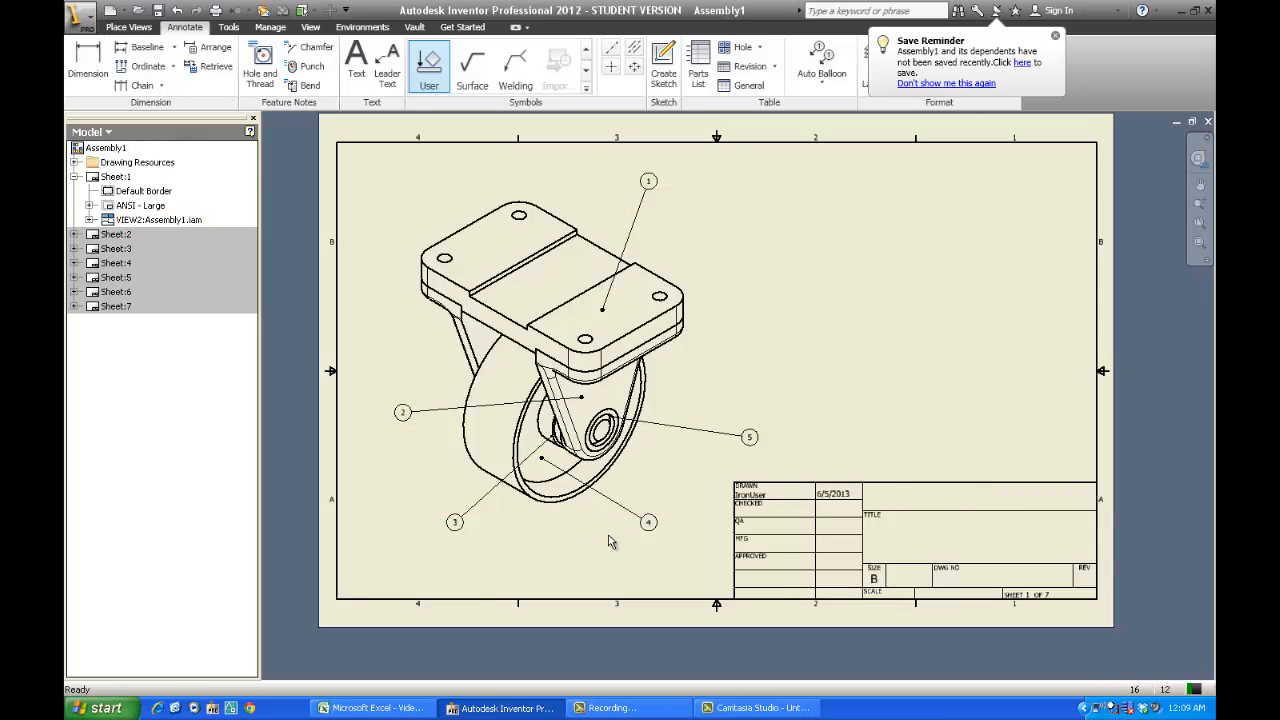
{"action": "left_click", "coordinate": [700, 65]}
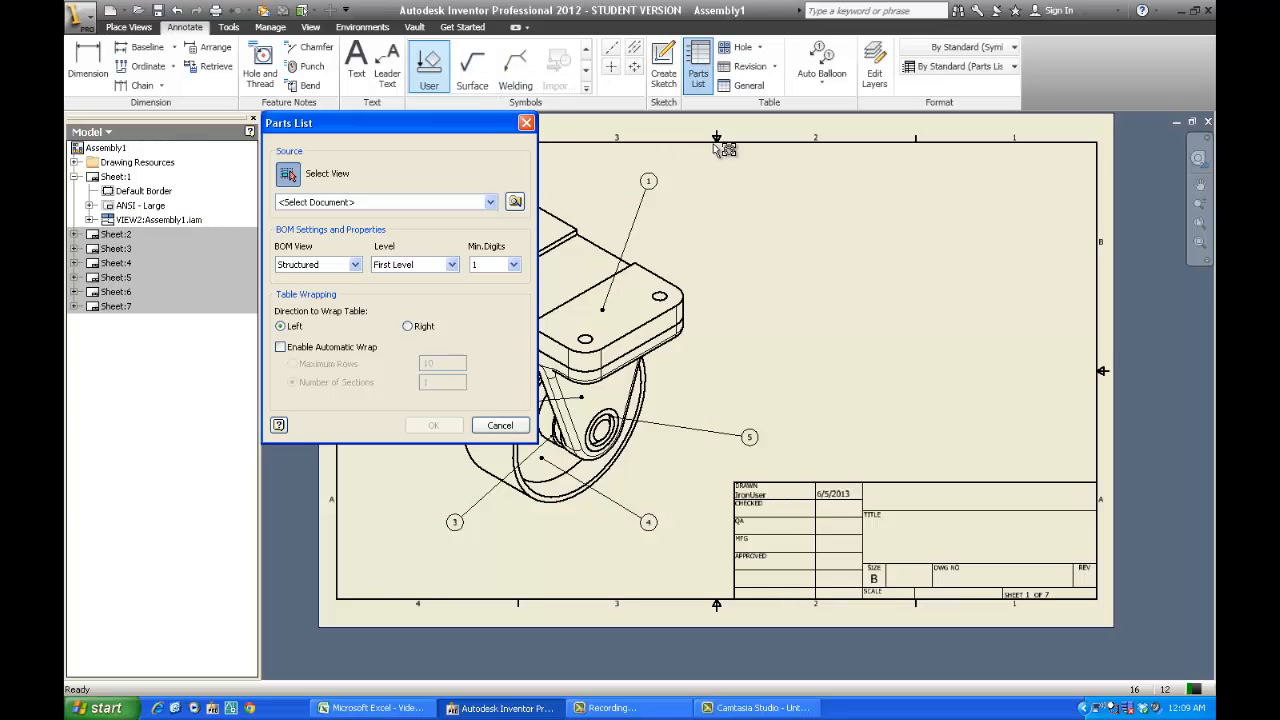
{"action": "left_click", "coordinate": [701, 251]}
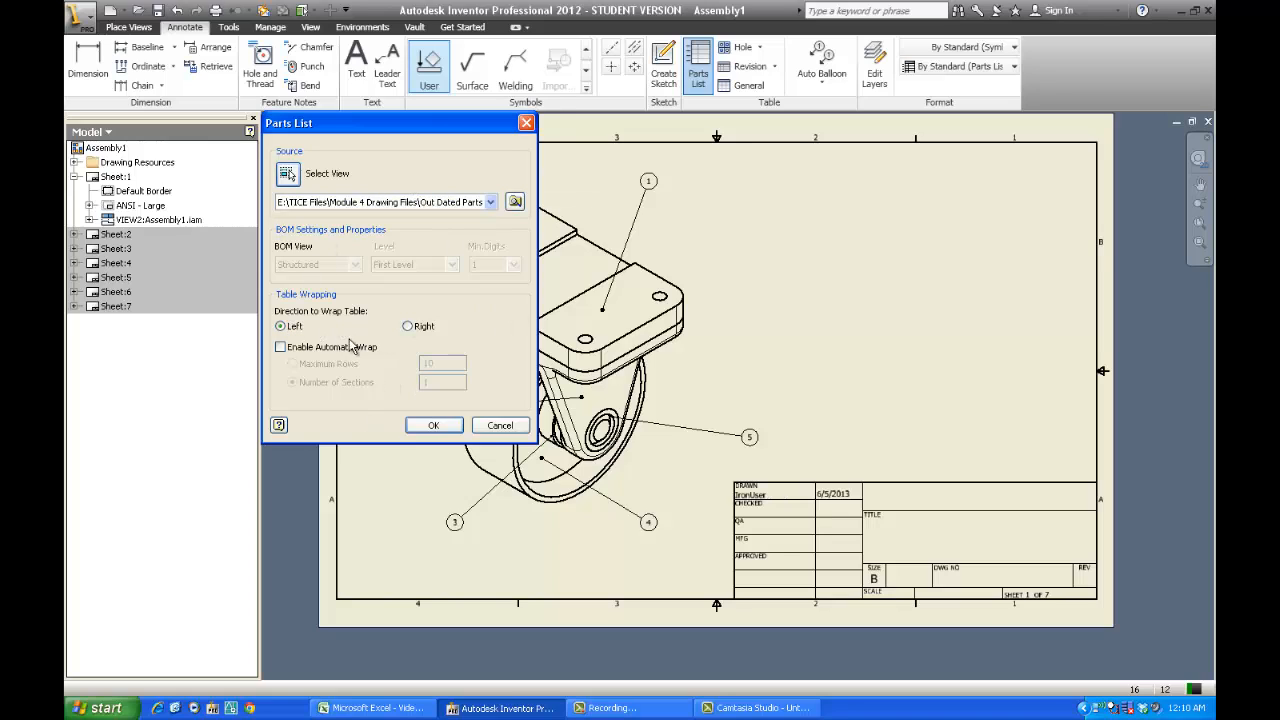
{"action": "left_click", "coordinate": [432, 426]}
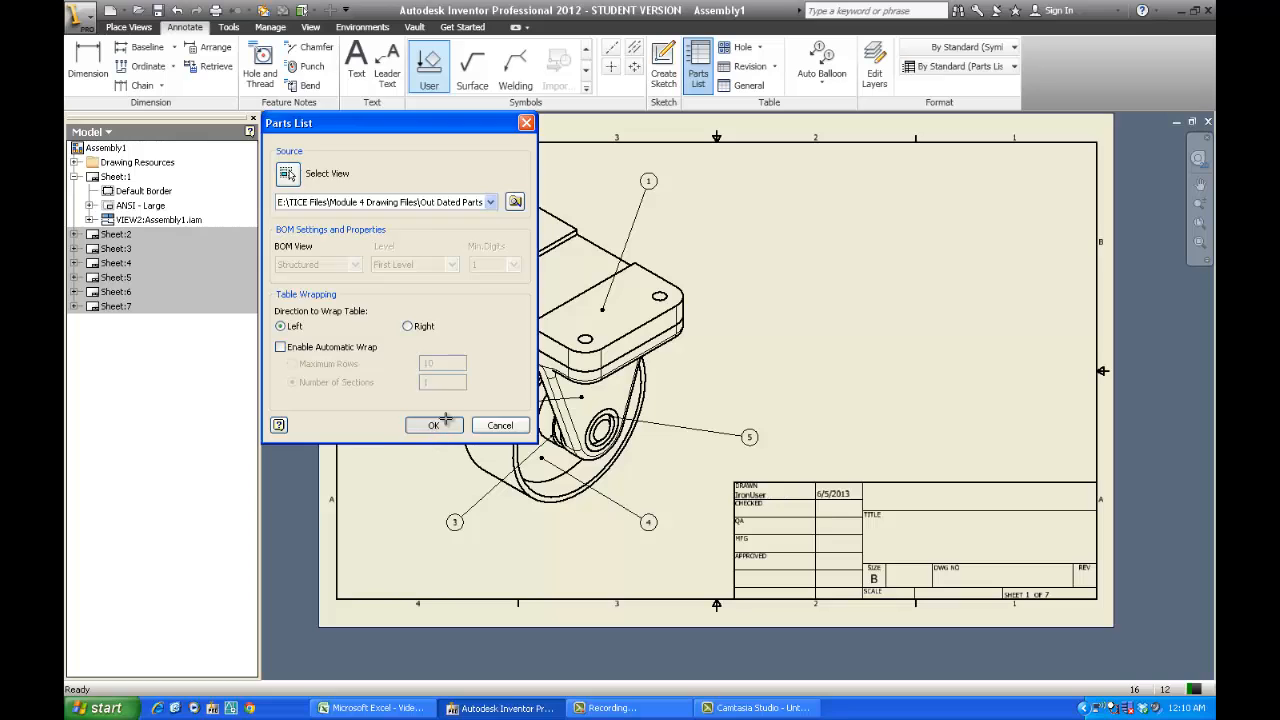
{"action": "left_click", "coordinate": [1077, 158]}
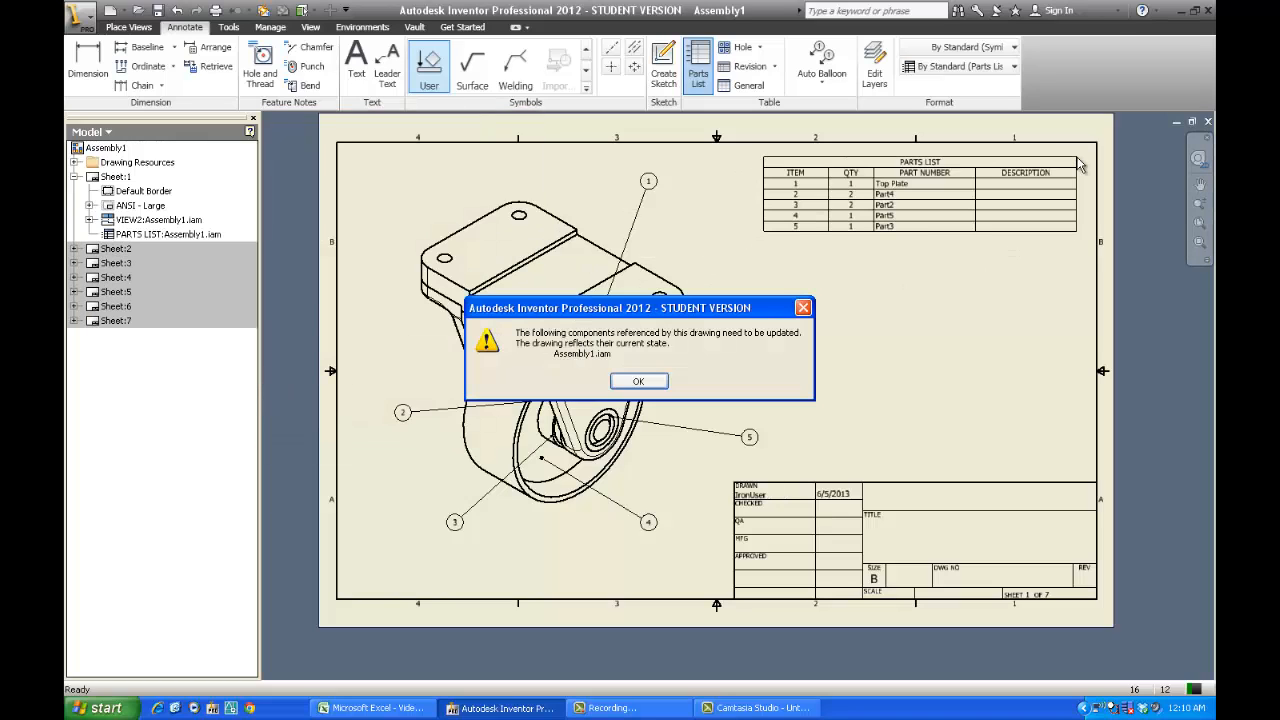
{"action": "left_click", "coordinate": [640, 381]}
{"action": "left_click", "coordinate": [898, 194]}
{"action": "key", "text": "Escape"}
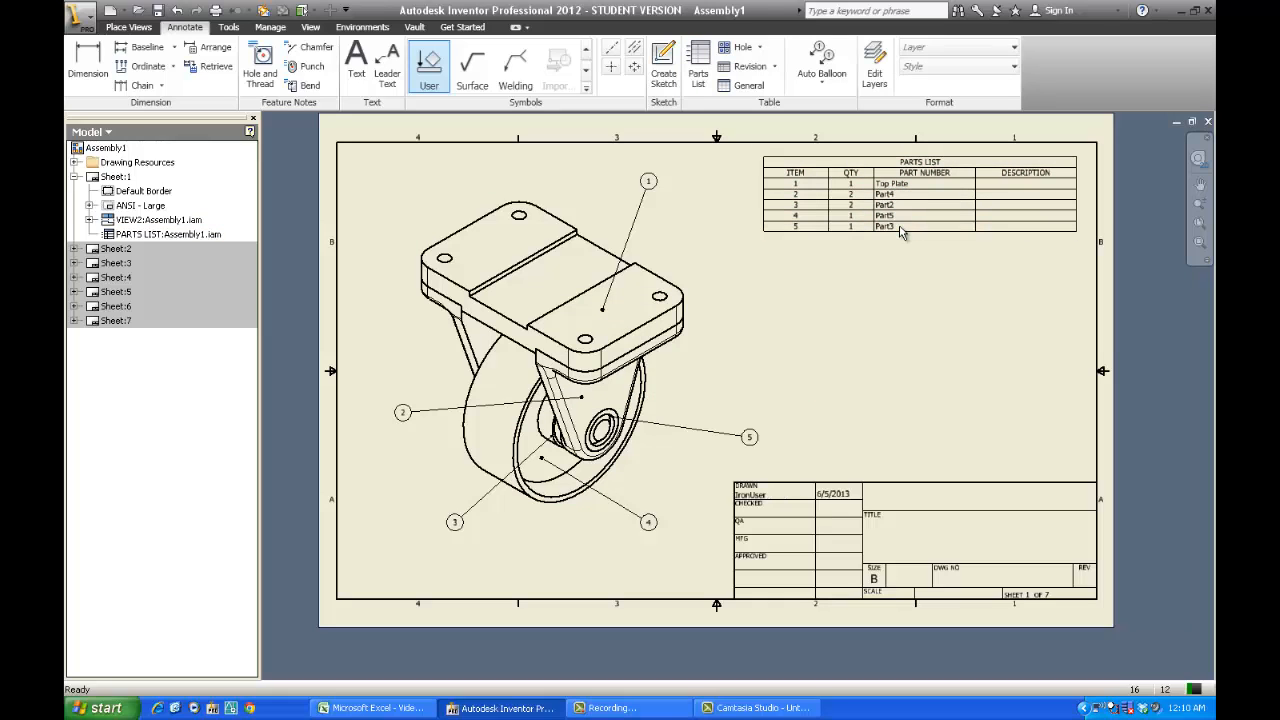
- Open the parts list for editing and change the part number of item 2 to Wheel Support
{"action": "left_click", "coordinate": [842, 222]}
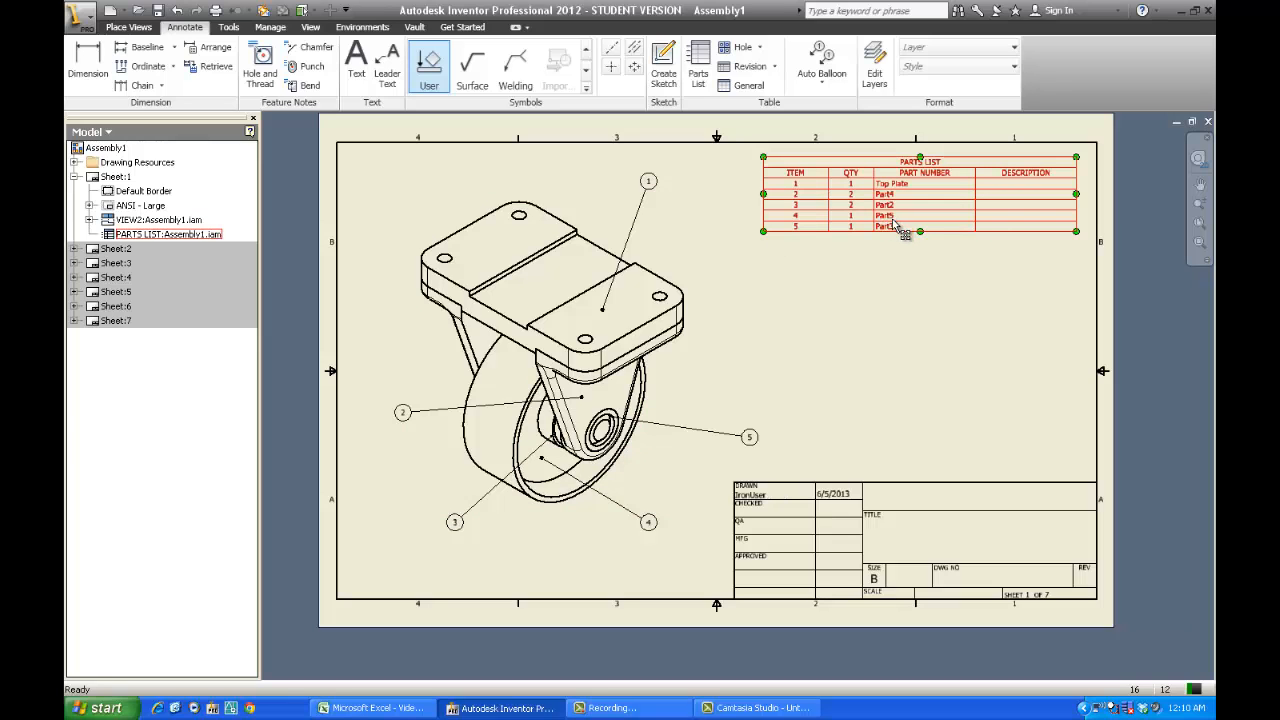
{"action": "scroll", "coordinate": [898, 224], "scroll_direction": "up", "scroll_amount": 5}
{"action": "middle_click_drag", "start_coordinate": [870, 224], "coordinate": [612, 354]}
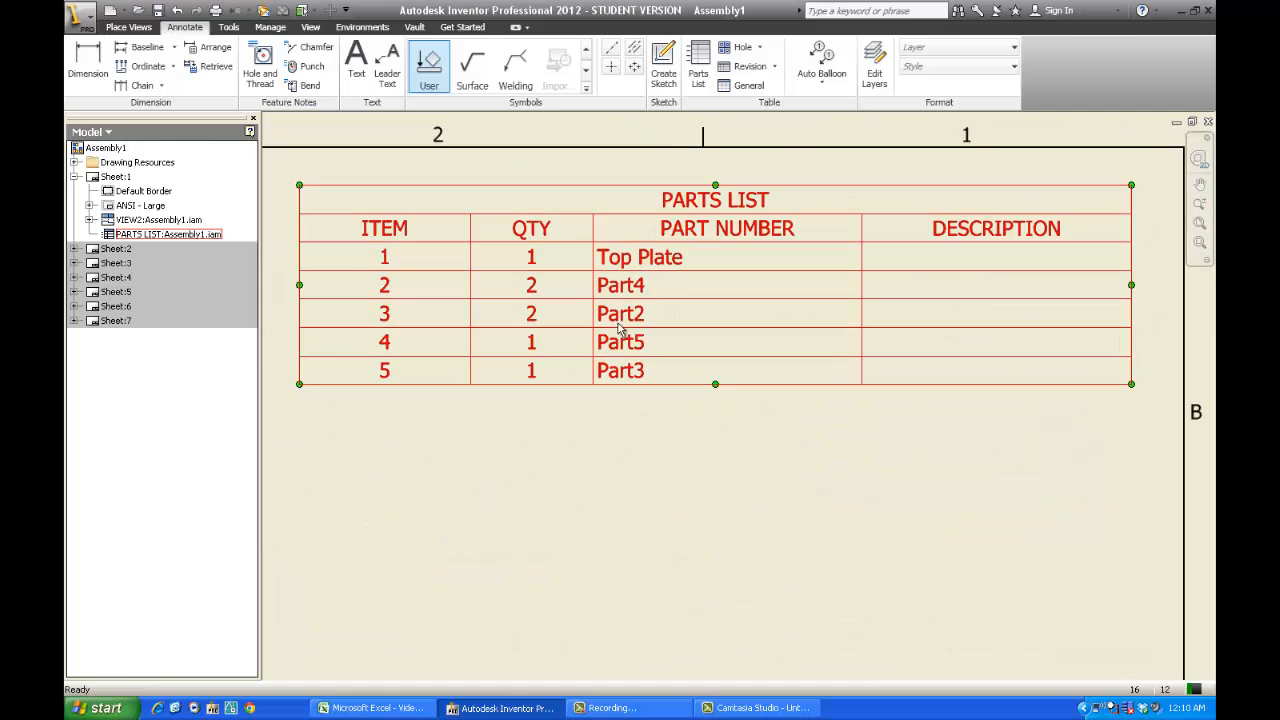
{"action": "double_click", "coordinate": [621, 318]}
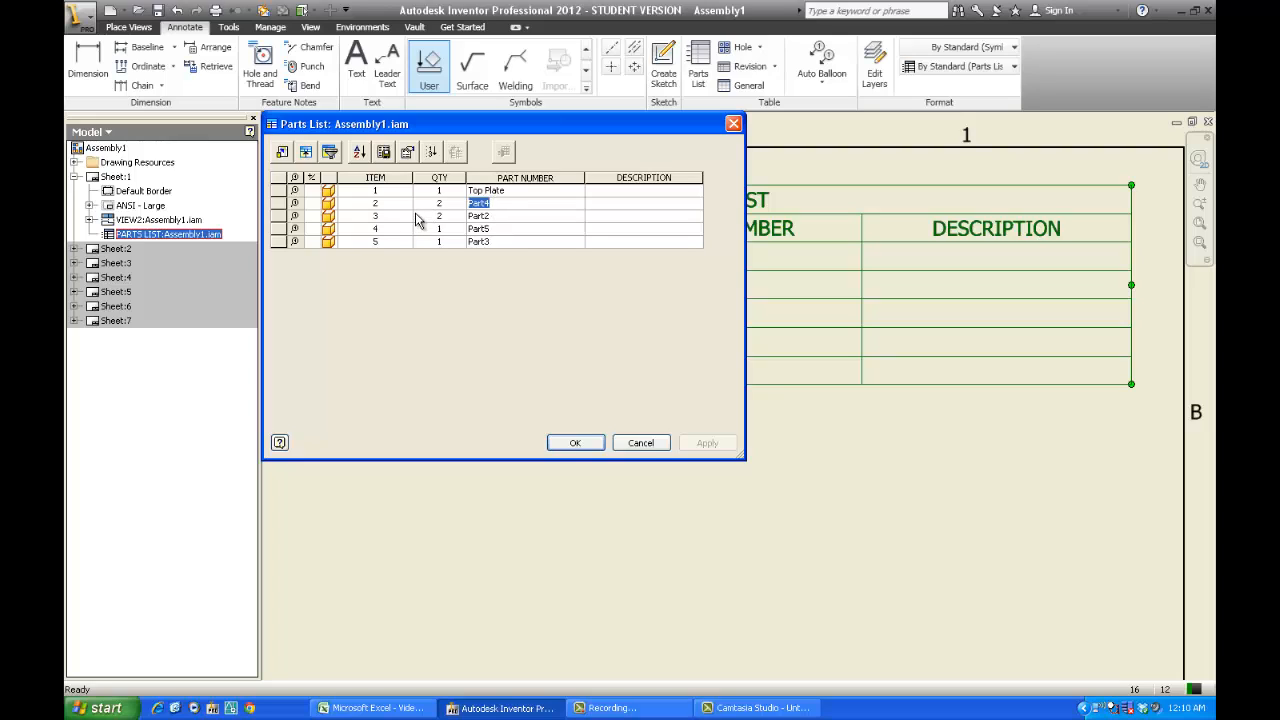
{"action": "type", "text": "Wheel Support"}
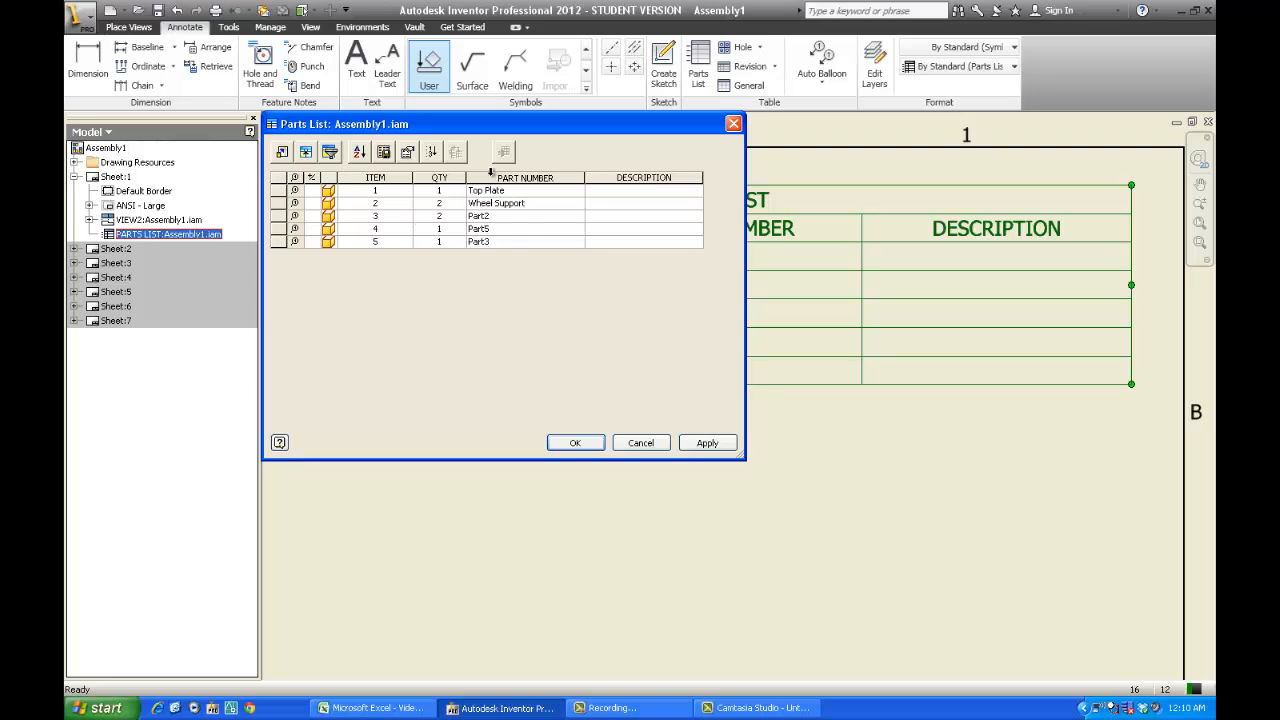
- Change the part number of item 3 to Brass Bushing and apply the edits to the parts list
{"action": "left_click", "coordinate": [480, 217]}
{"action": "left_click", "coordinate": [481, 219]}
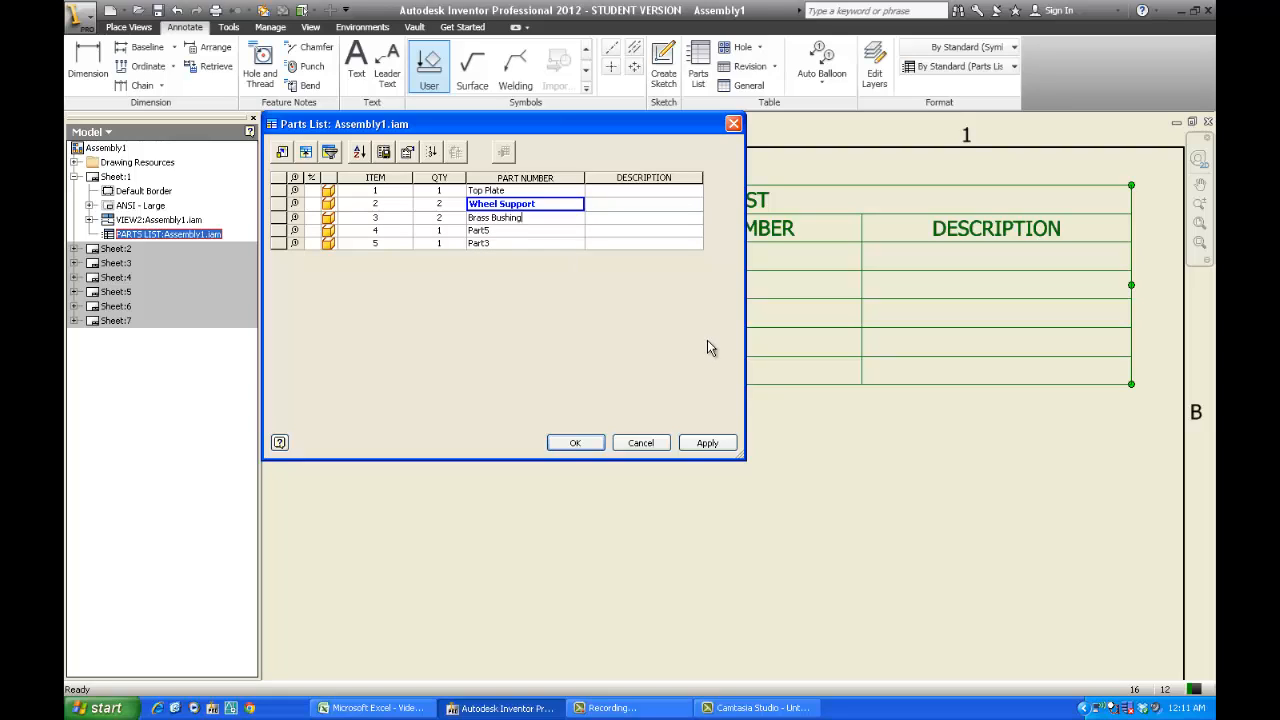
{"action": "left_click", "coordinate": [705, 440]}
{"action": "left_click", "coordinate": [590, 446]}
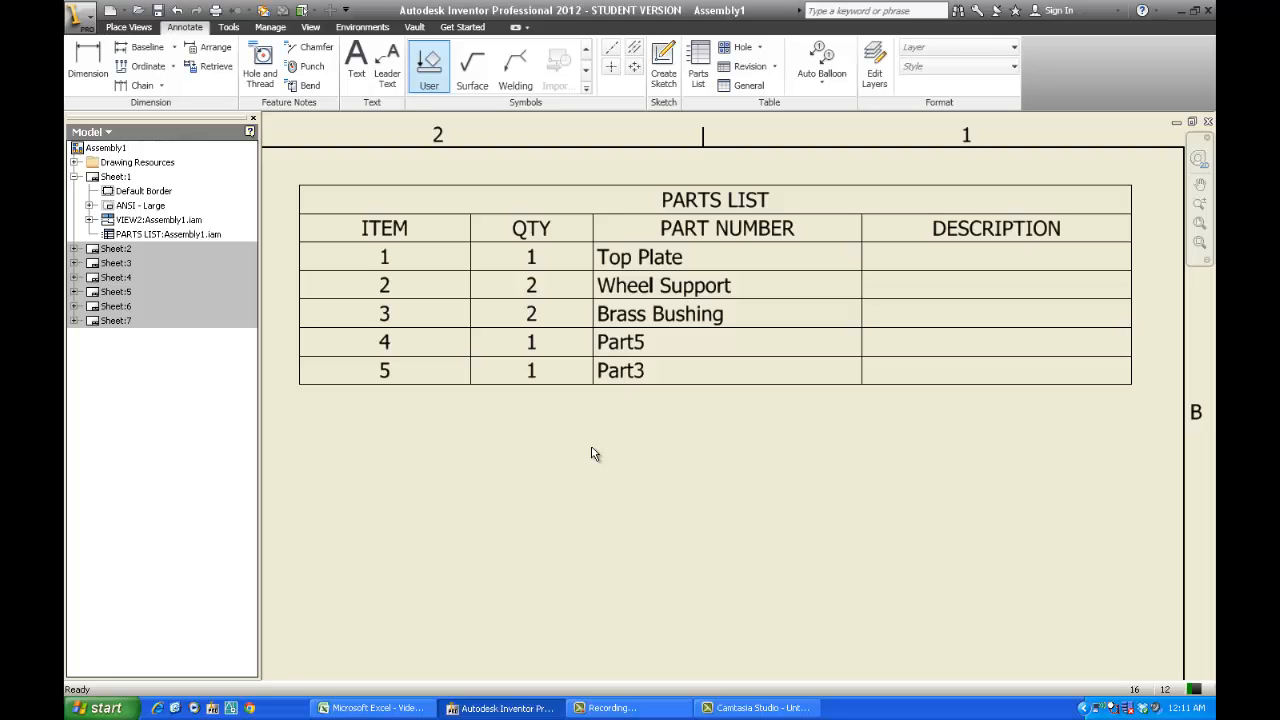
{"action": "scroll", "coordinate": [634, 454], "scroll_direction": "up", "scroll_amount": 5}
{"action": "middle_click_drag", "start_coordinate": [614, 457], "coordinate": [810, 292]}
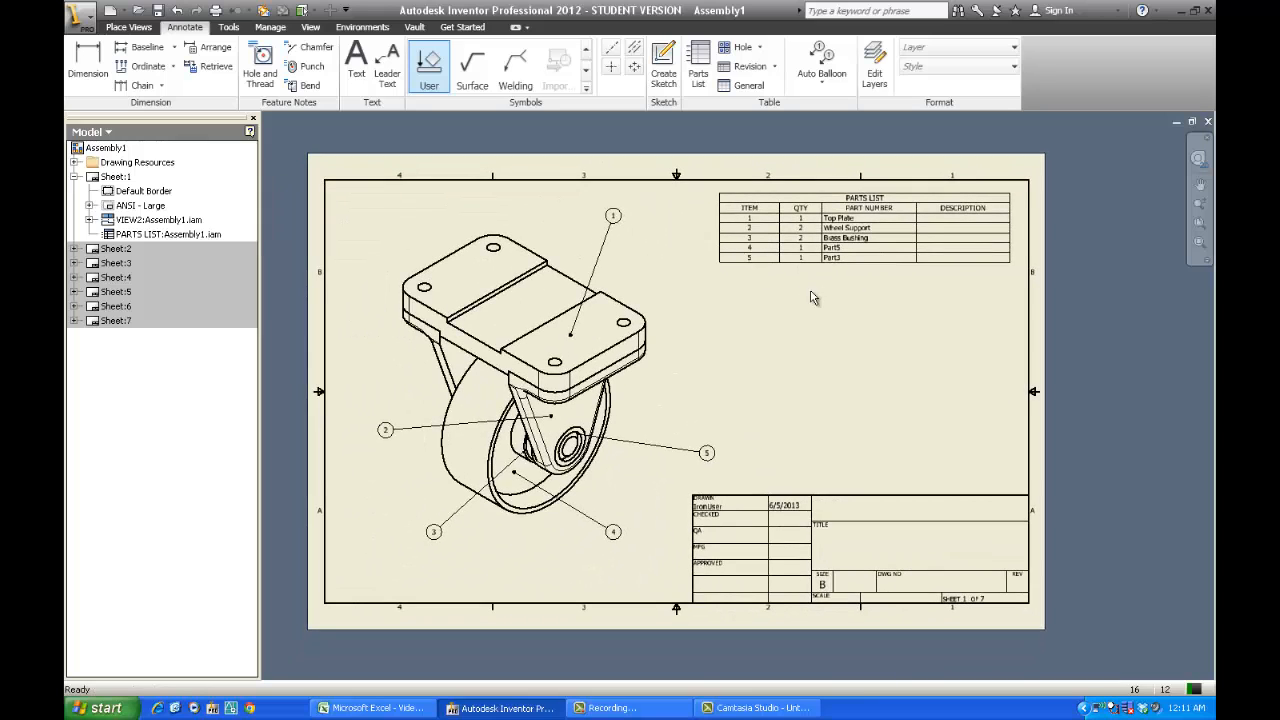